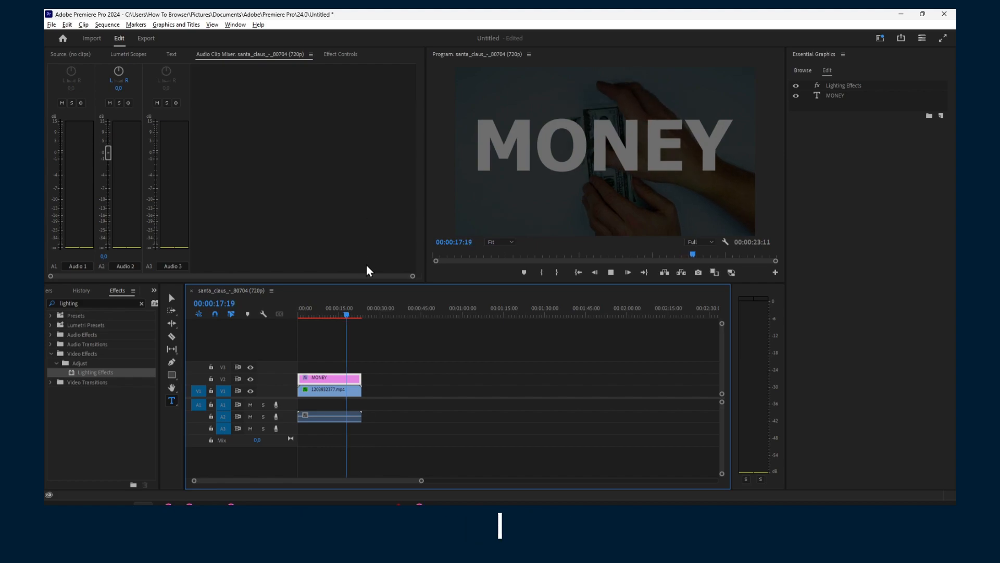
- Stop playback and move the money video clip on V1 about 39 seconds later, clear of the existing MONEY title
mouse_move(396, 338)
left_mouse_down()
mouse_move(301, 405)
mouse_move(391, 409)
mouse_move(379, 344)
left_mouse_up()
left_click(342, 391)
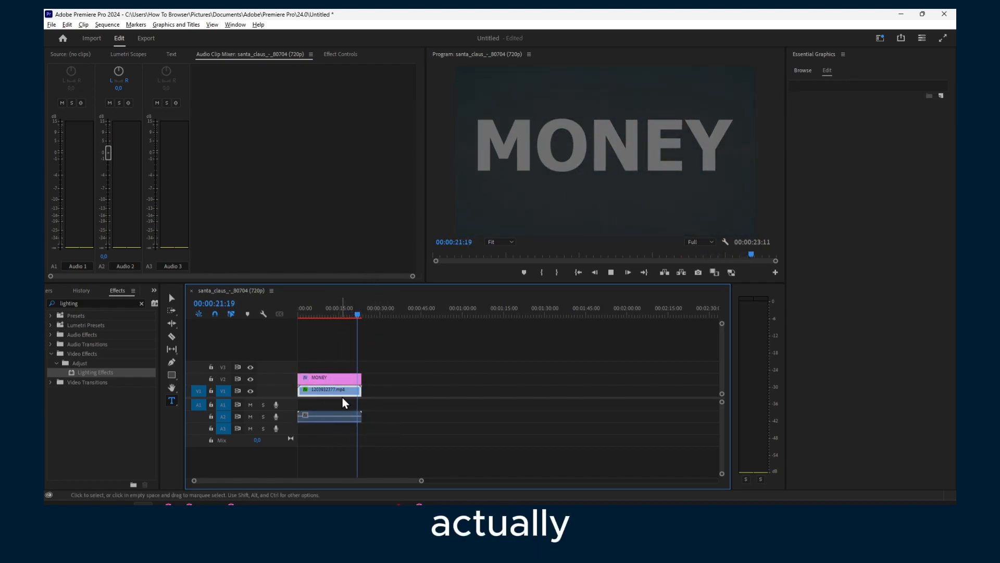
key("space")
left_click_drag(336, 392, 443, 392)
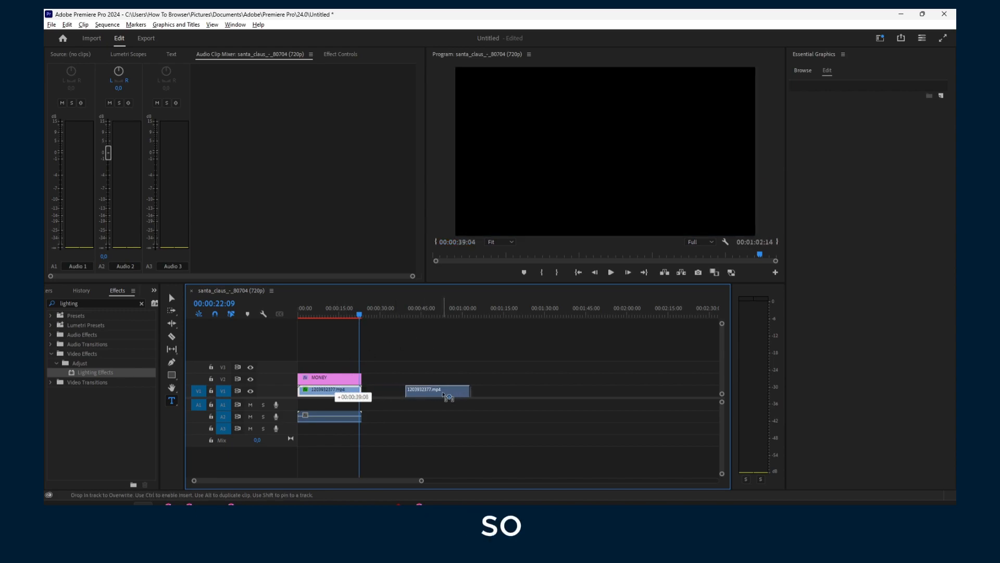
- At 00:00:42:07, create a text box across the middle of the moved clip's frame with the Type tool and enter "MONEY"
mouse_move(429, 319)
left_mouse_down()
mouse_move(443, 321)
mouse_move(414, 319)
left_mouse_up()
left_click(173, 399)
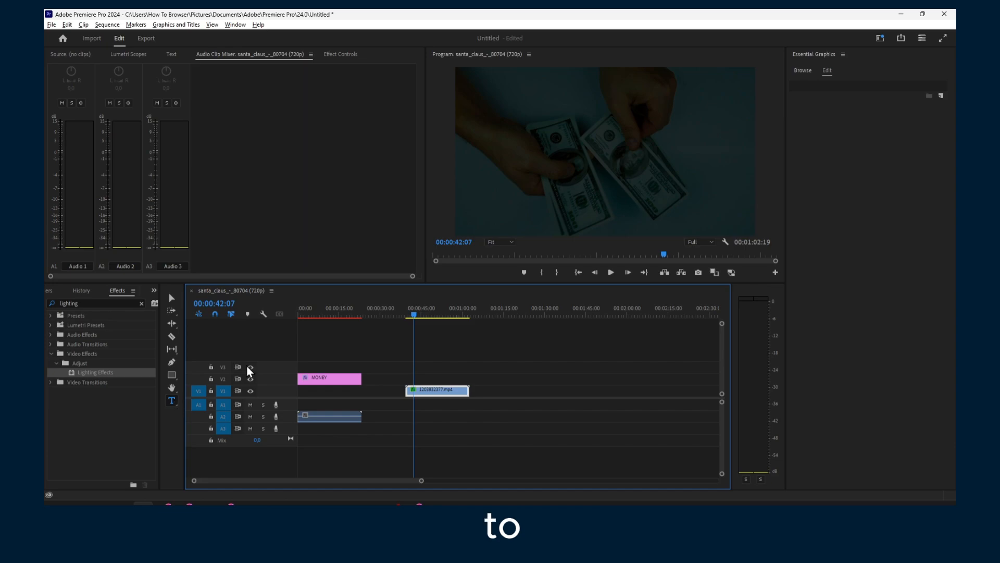
left_click_drag(462, 115, 664, 183)
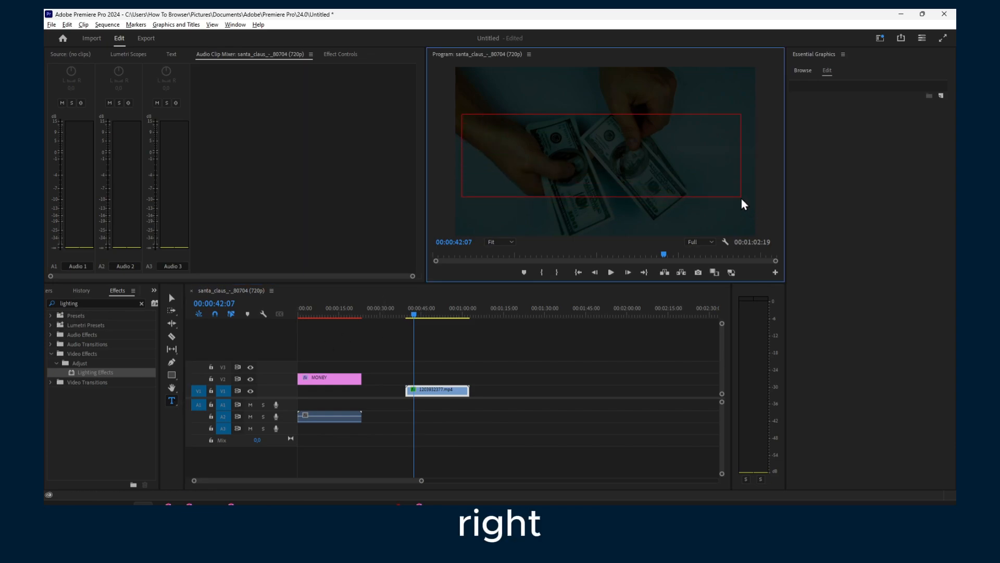
left_click_drag(742, 198, 742, 199)
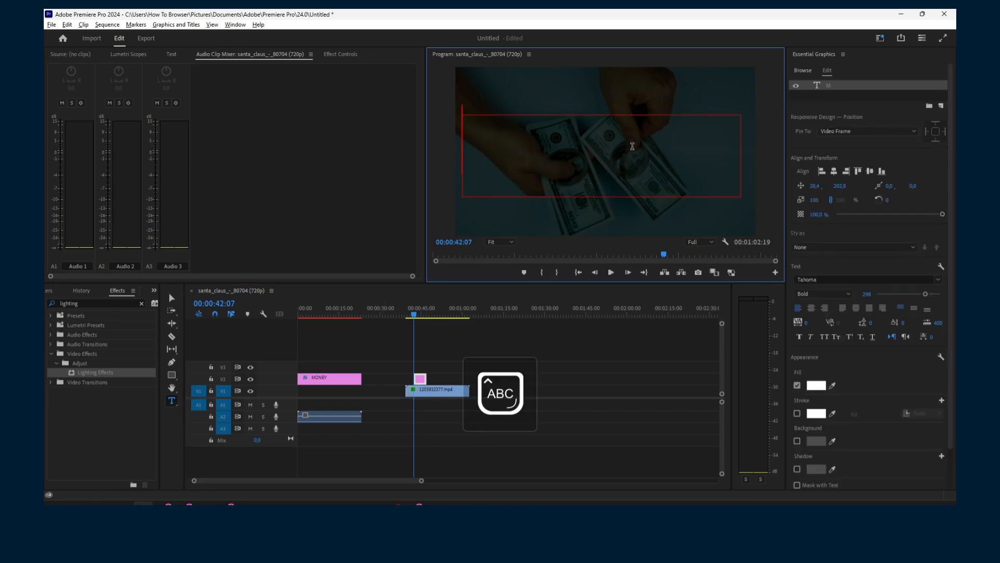
type("MONEY")
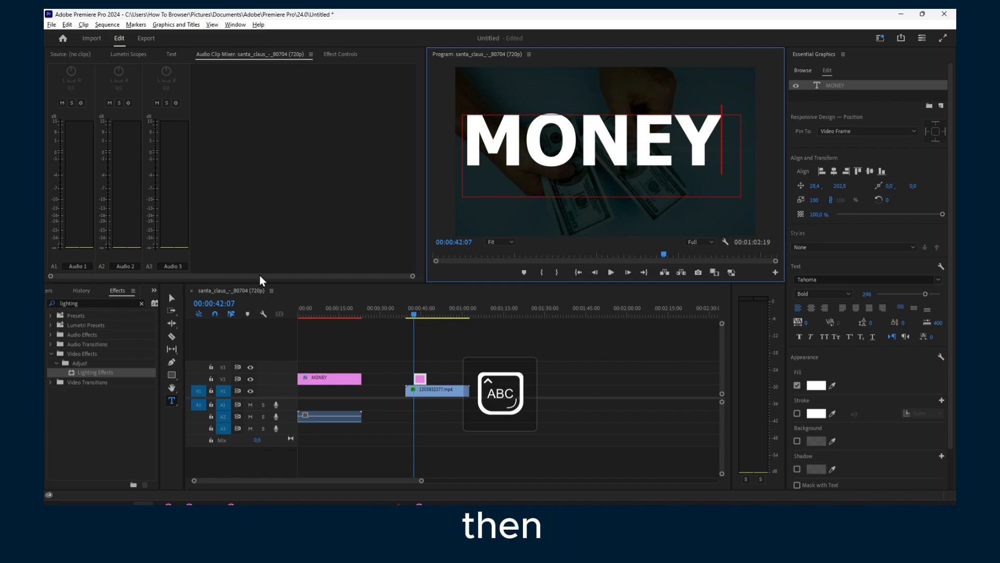
- Stretch the new MONEY title to span the whole video clip beneath it and place the playhead at 00:00:43:24
left_click_drag(419, 381, 469, 377)
left_click_drag(454, 310, 417, 316)
left_click(427, 353)
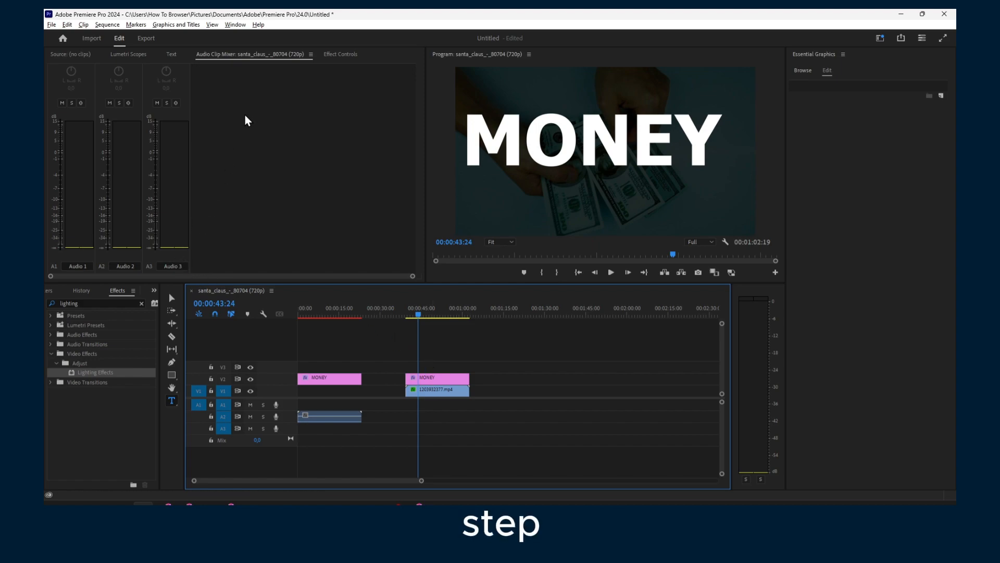
- Bring up the Effects panel
left_click(235, 25)
left_click(154, 290)
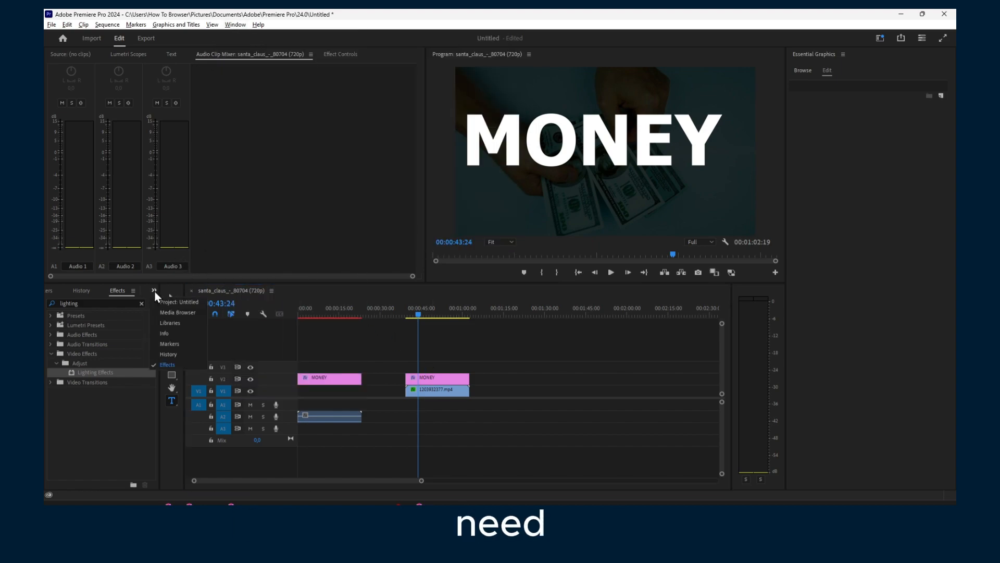
left_click(172, 365)
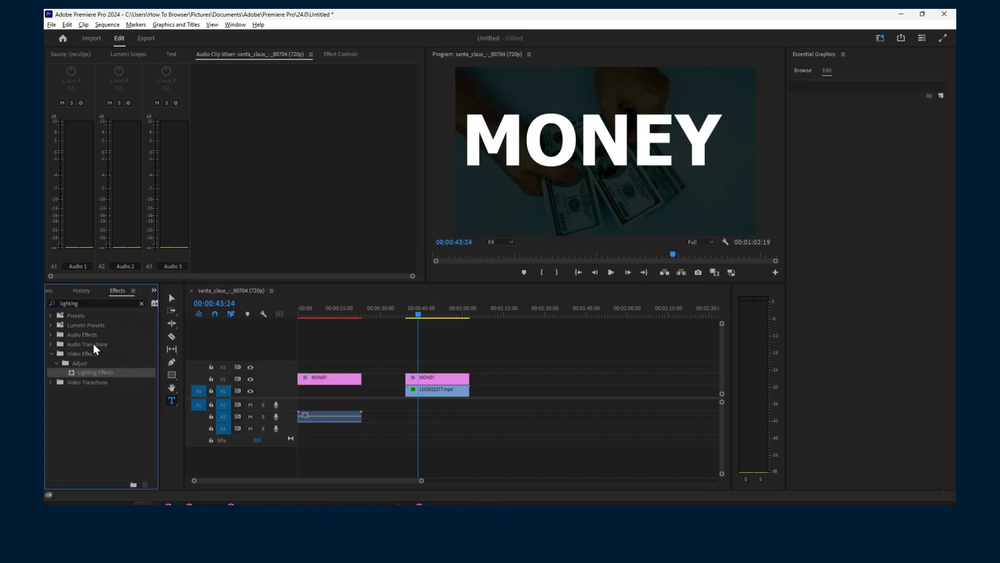
left_click(224, 25)
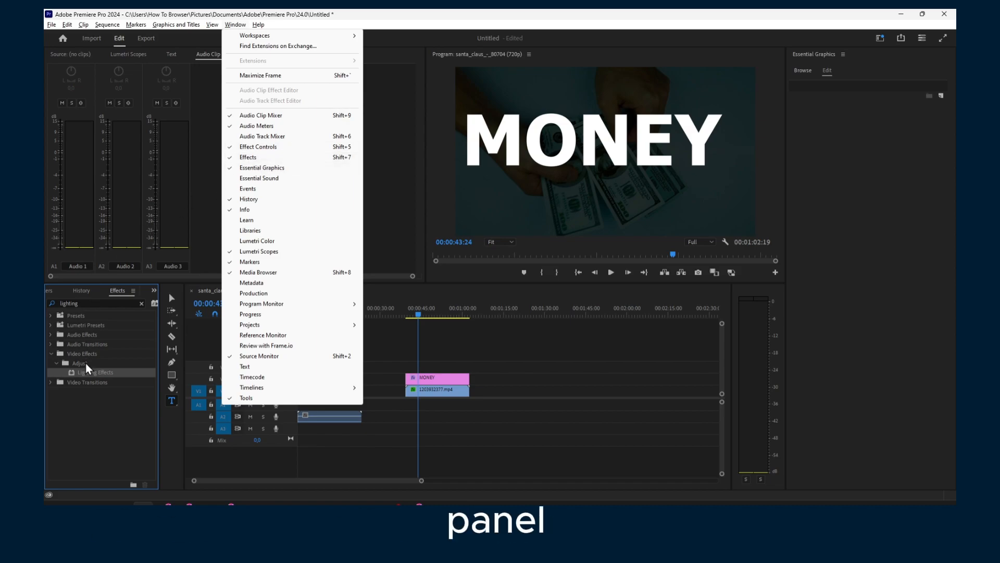
- Search the effects for "lighting" and apply Lighting Effects to the second MONEY title
left_click(105, 302)
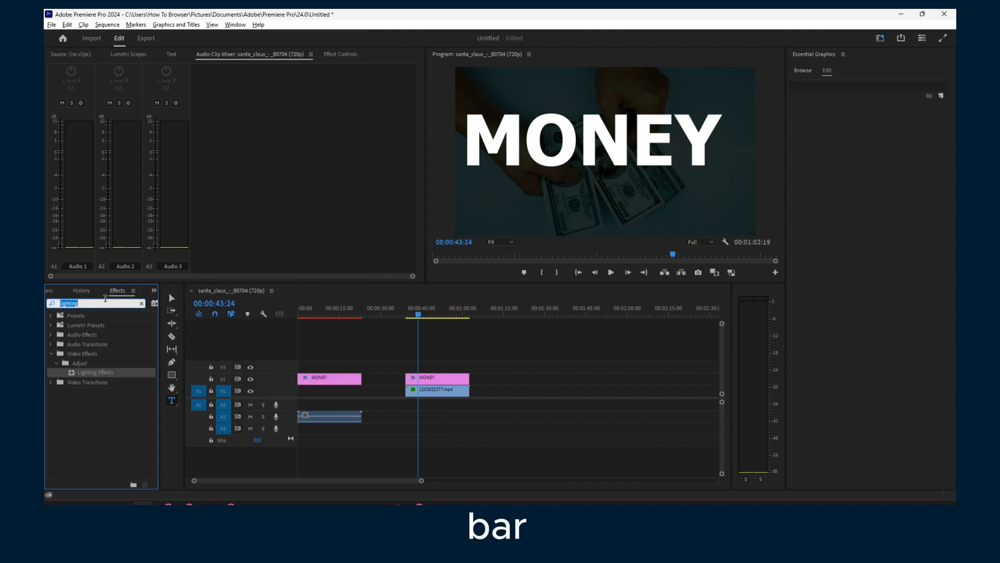
key("BackSpace")
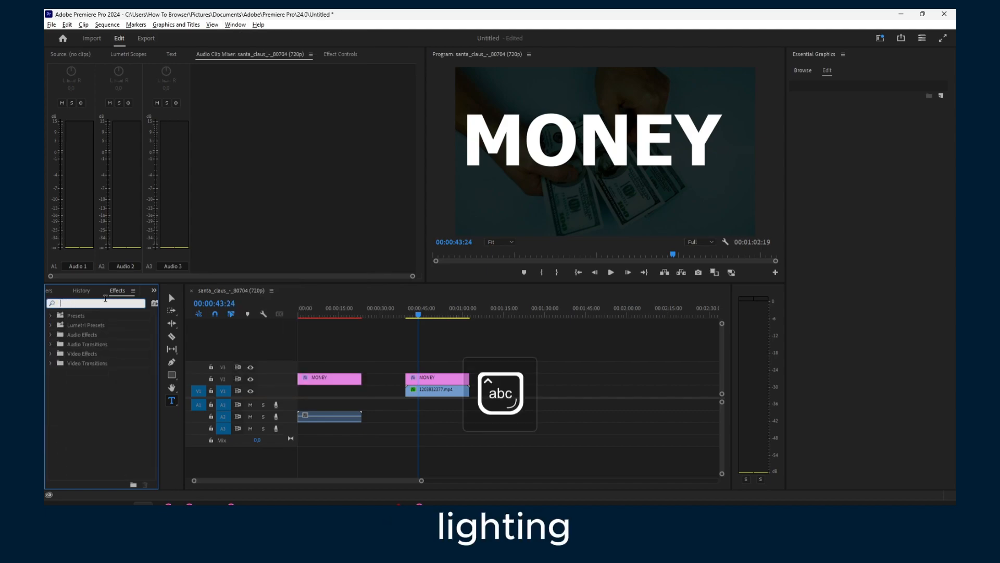
type("lighting")
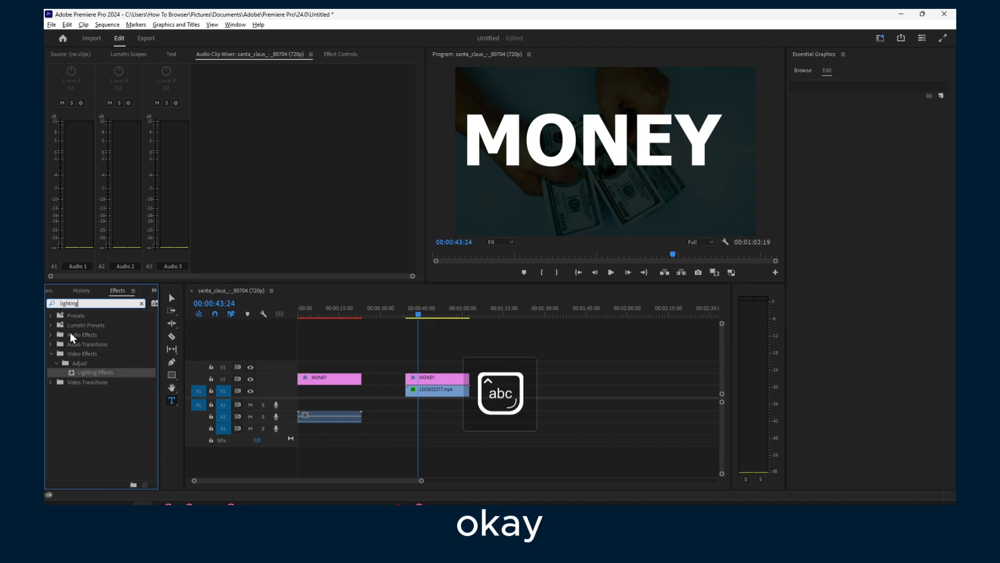
left_click_drag(93, 373, 446, 377)
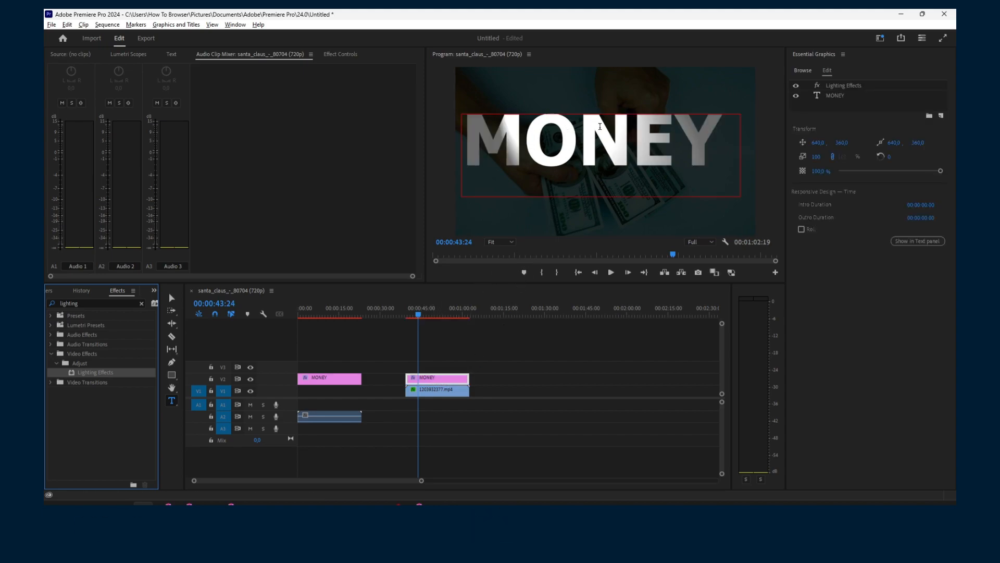
- Open the Effect Controls for the second MONEY title and select its Lighting Effects
left_click(340, 54)
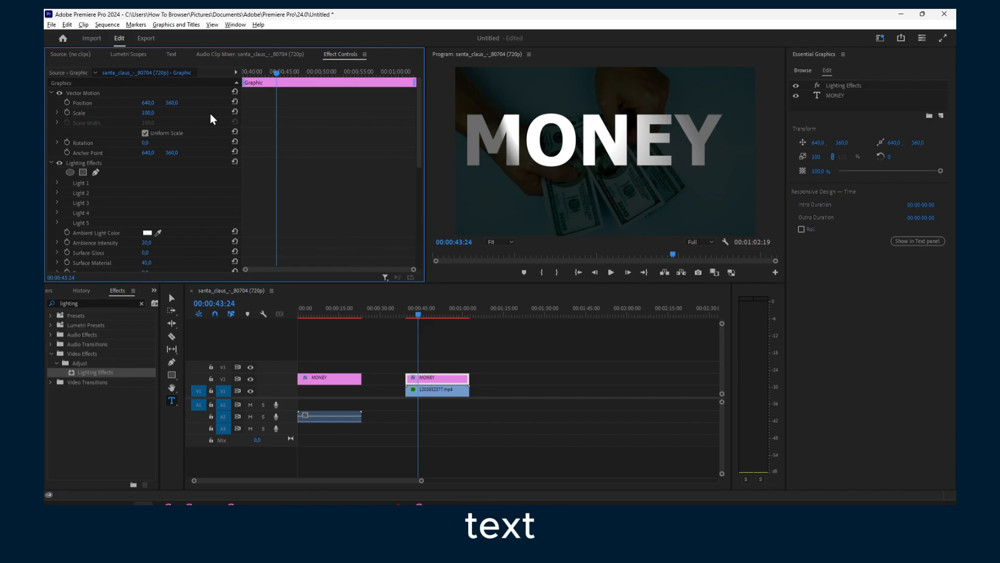
scroll(87, 171, "down", 1)
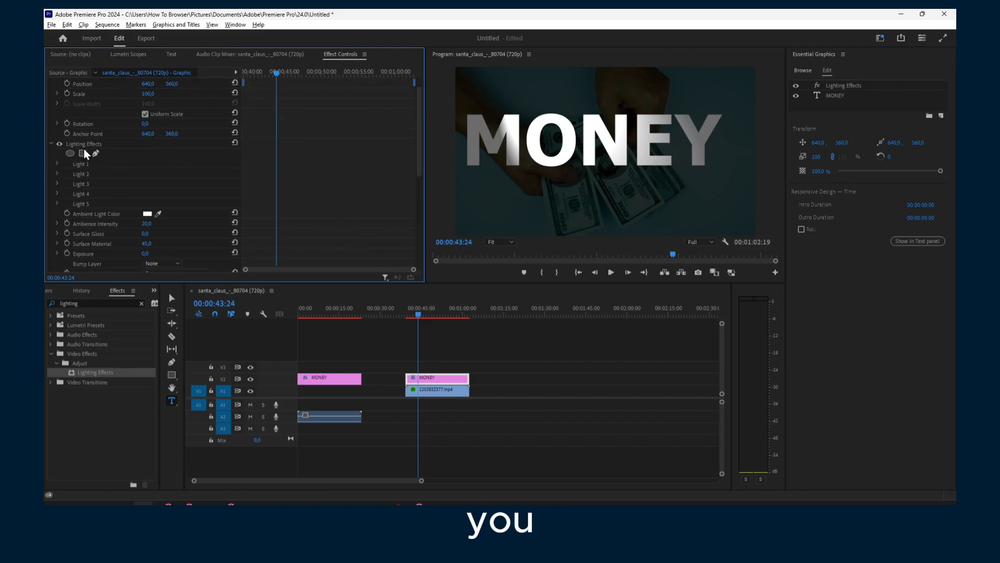
left_click(51, 144)
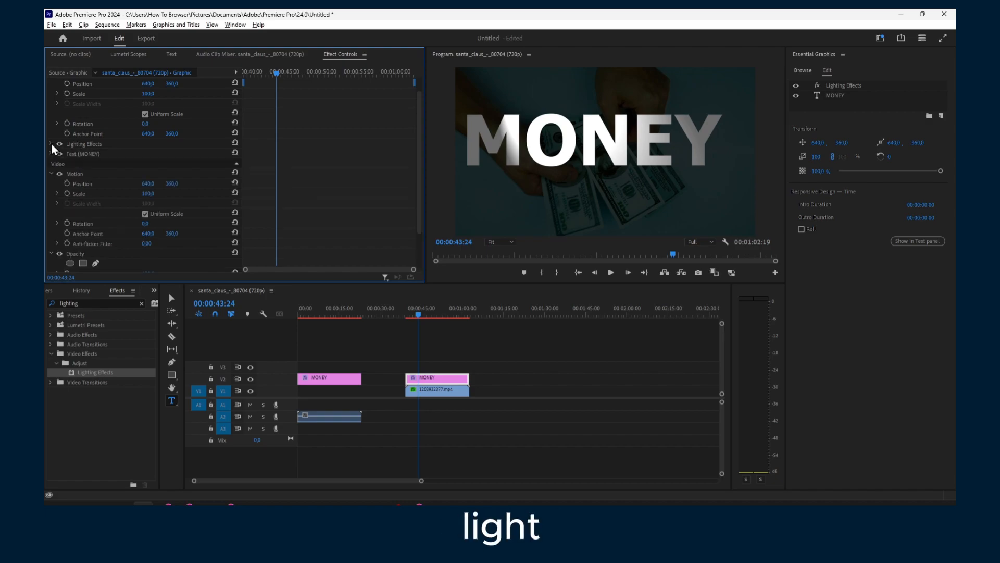
left_click(51, 144)
left_click(94, 145)
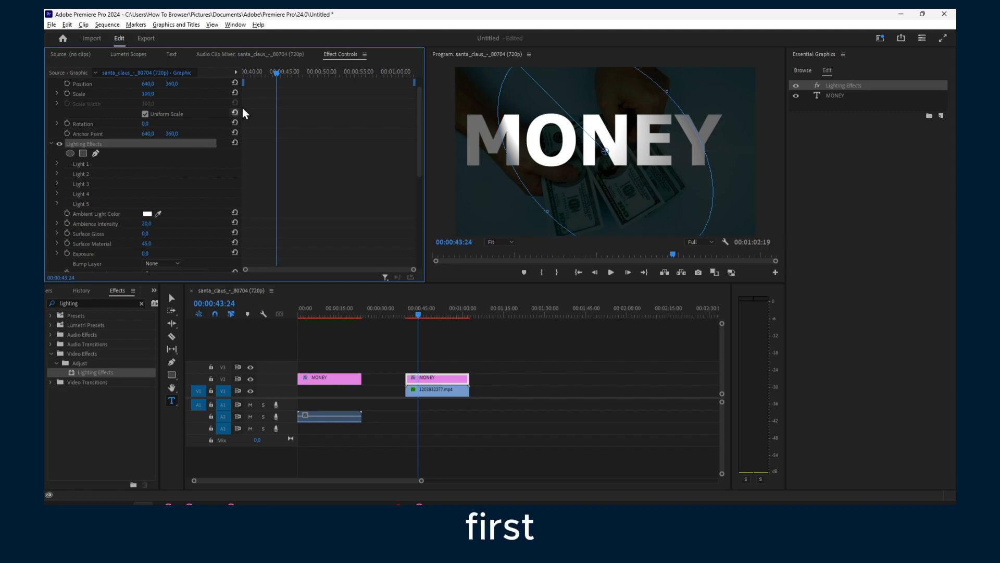
- Review the title's settings in Effect Controls, from Lighting Effects down to Motion and Opacity
left_click(233, 25)
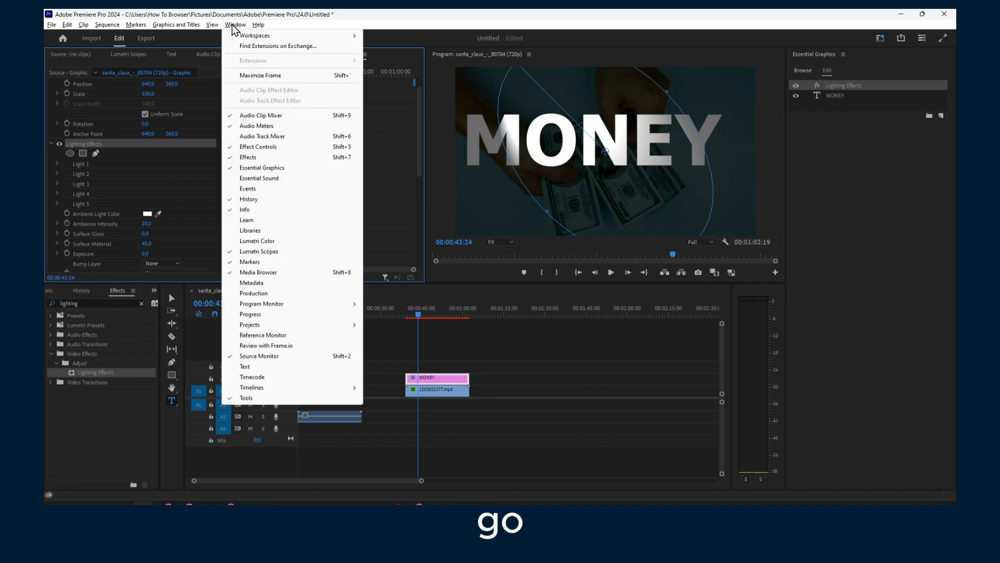
left_click(230, 147)
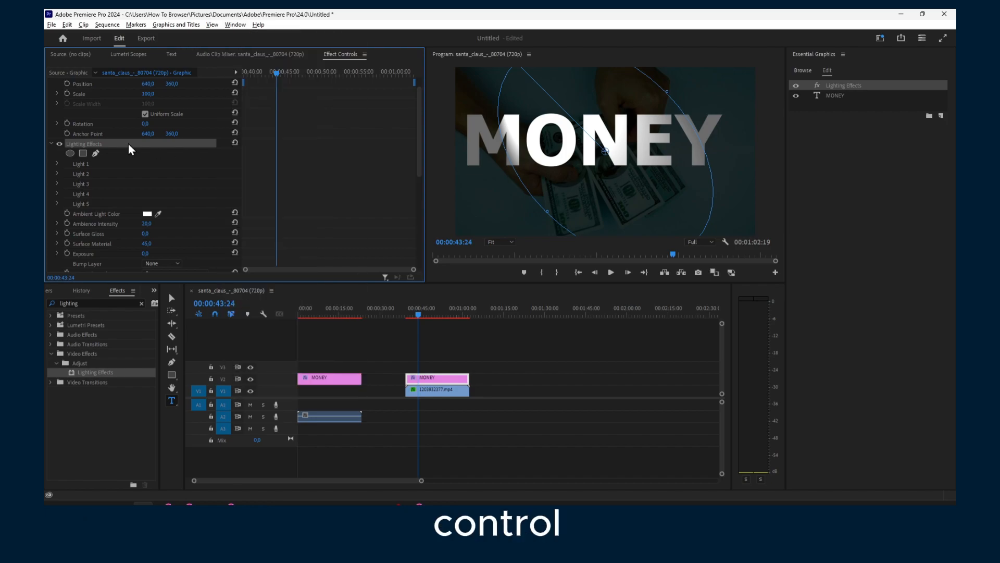
scroll(136, 167, "down", 3)
scroll(143, 185, "down", 2)
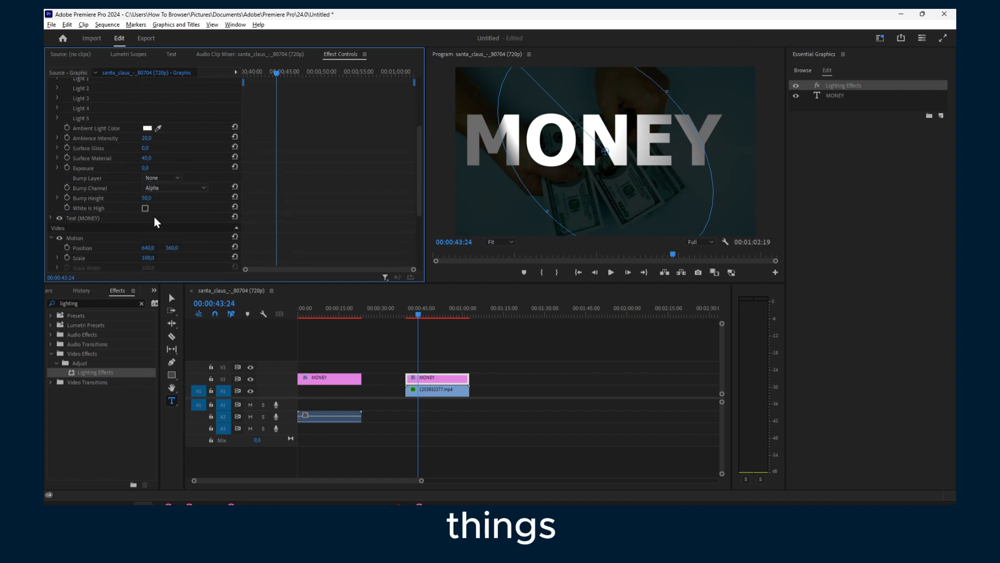
scroll(154, 222, "down", 3)
scroll(150, 213, "down", 2)
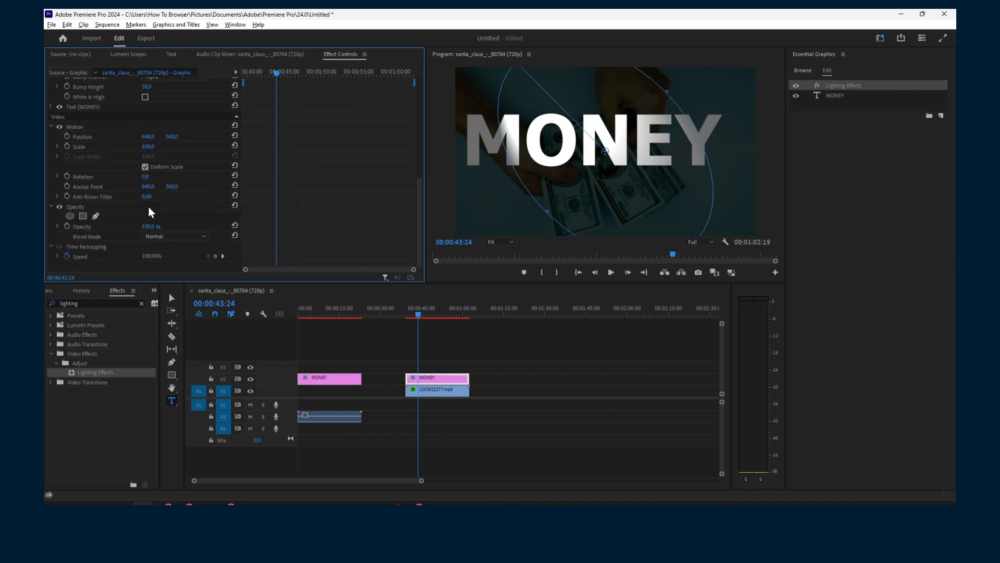
scroll(146, 184, "up", 8)
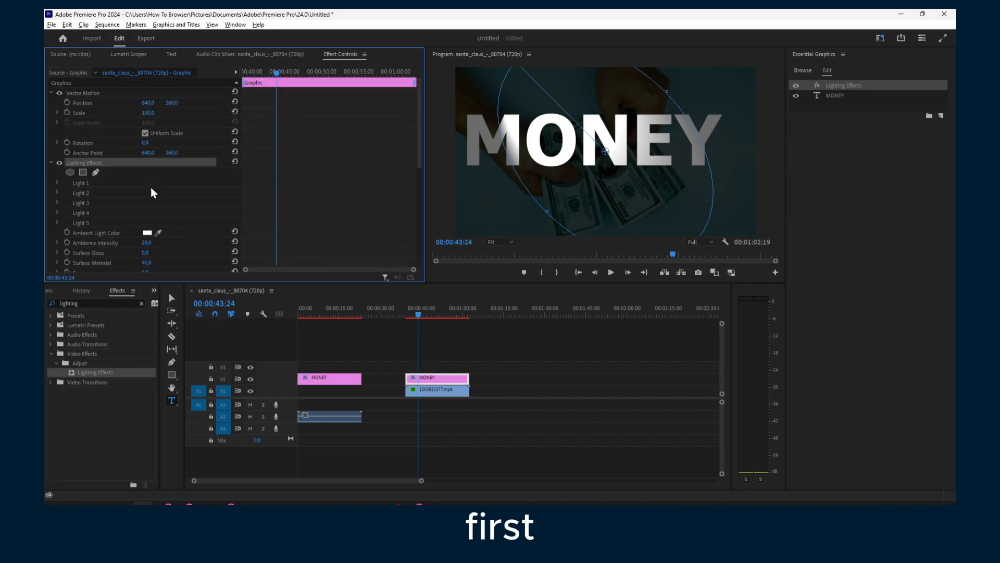
- Add a four-point polygon mask to Lighting Effects over the letter M, inverted and with a feather of 41
left_click(83, 134)
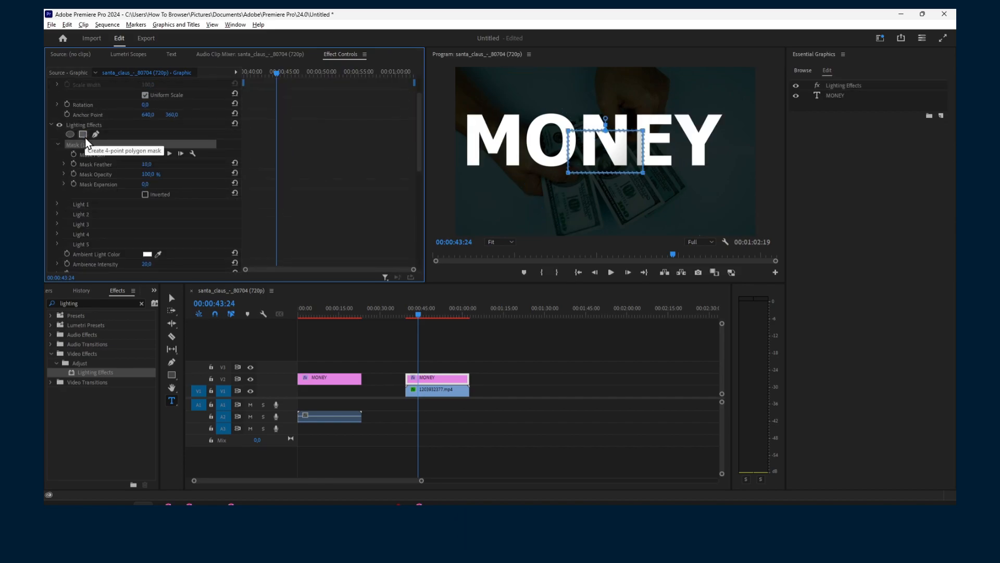
left_click_drag(616, 149, 566, 150)
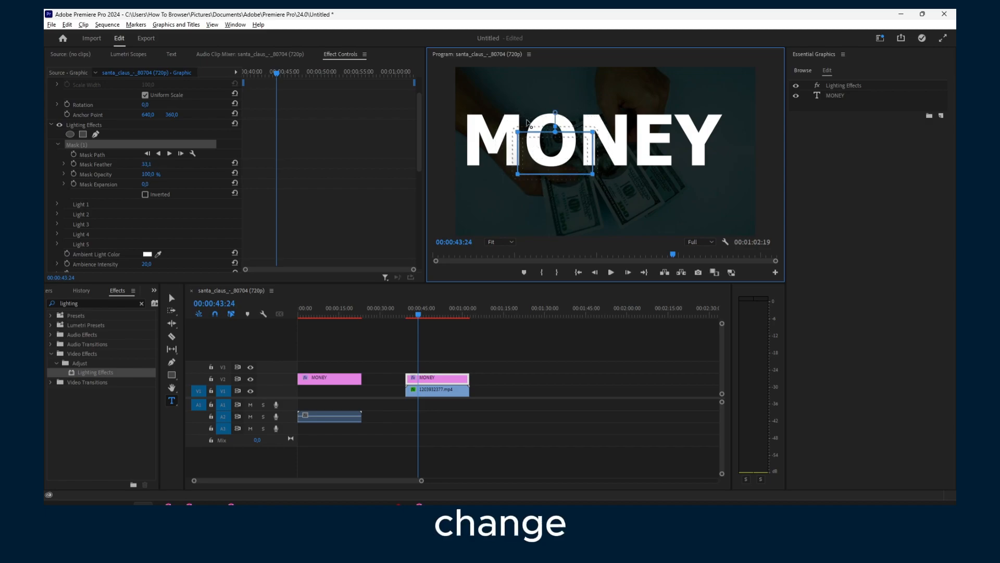
left_click_drag(562, 158, 531, 160)
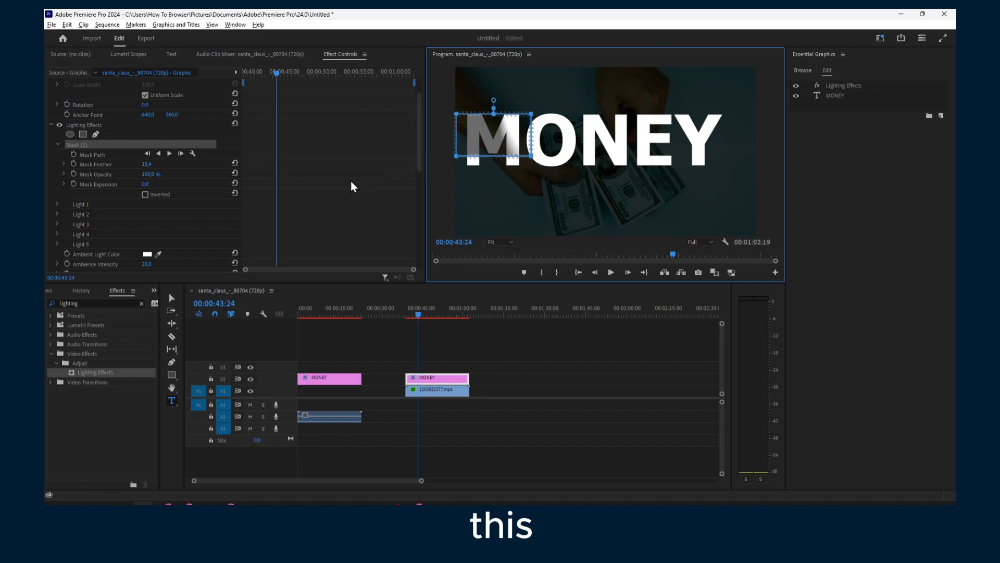
left_click(145, 194)
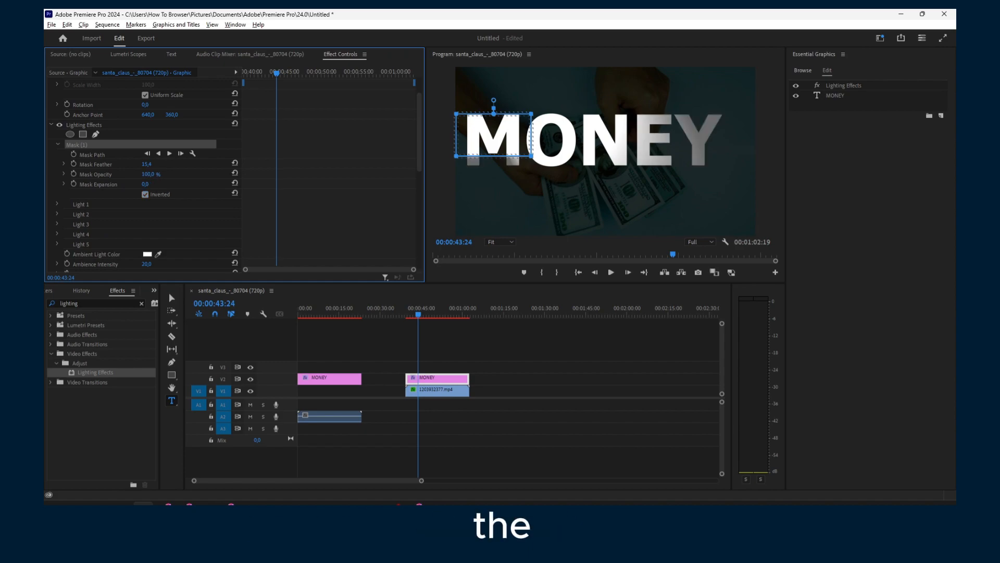
mouse_move(149, 175)
left_mouse_down()
mouse_move(99, 175)
mouse_move(148, 175)
mouse_move(99, 175)
mouse_move(163, 164)
left_mouse_up()
- Set the Lighting Effects exposure to -75, surface gloss to -19 and ambience intensity to 37
scroll(158, 217, "down", 3)
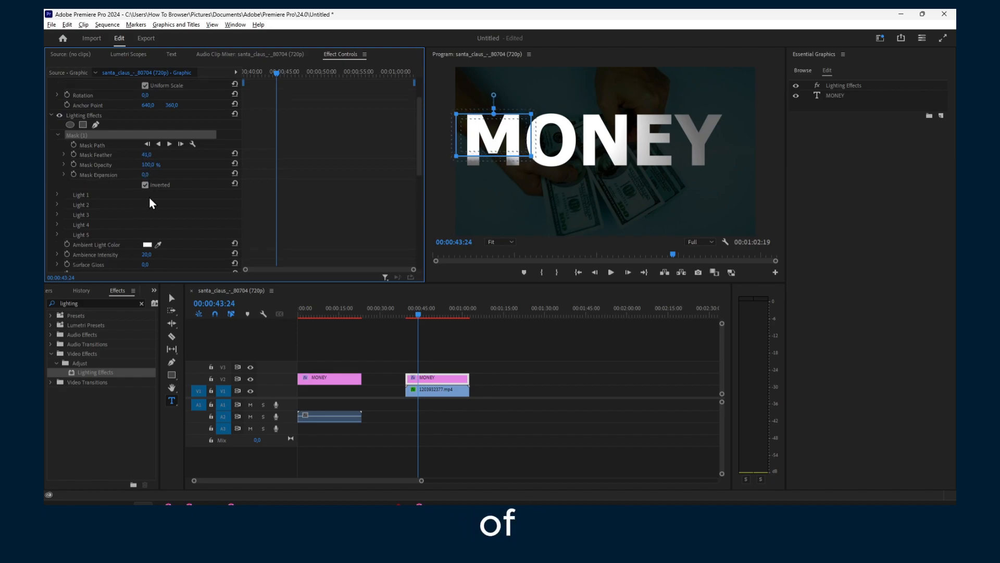
scroll(155, 227, "down", 3)
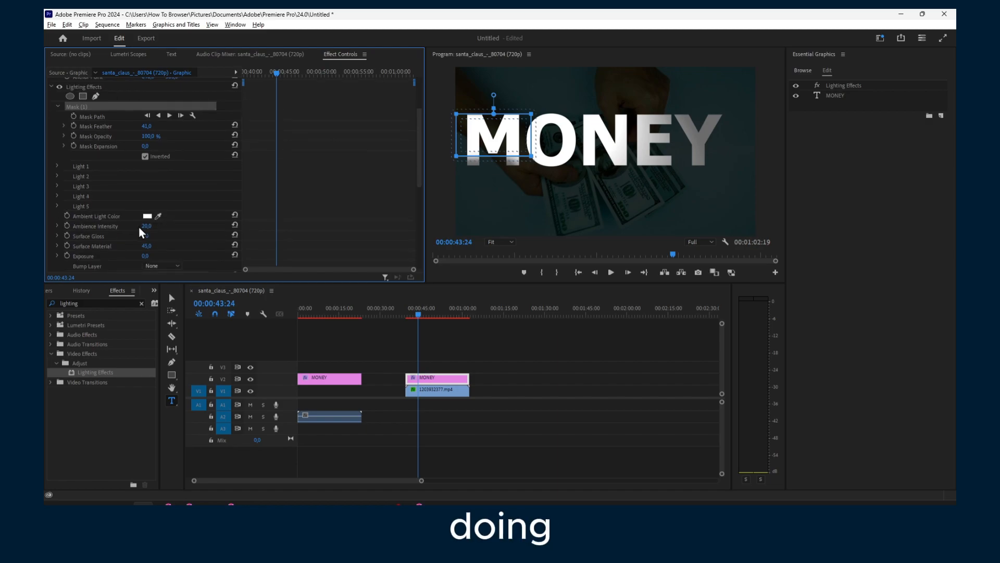
mouse_move(146, 237)
left_mouse_down()
mouse_move(126, 236)
mouse_move(138, 236)
left_mouse_up()
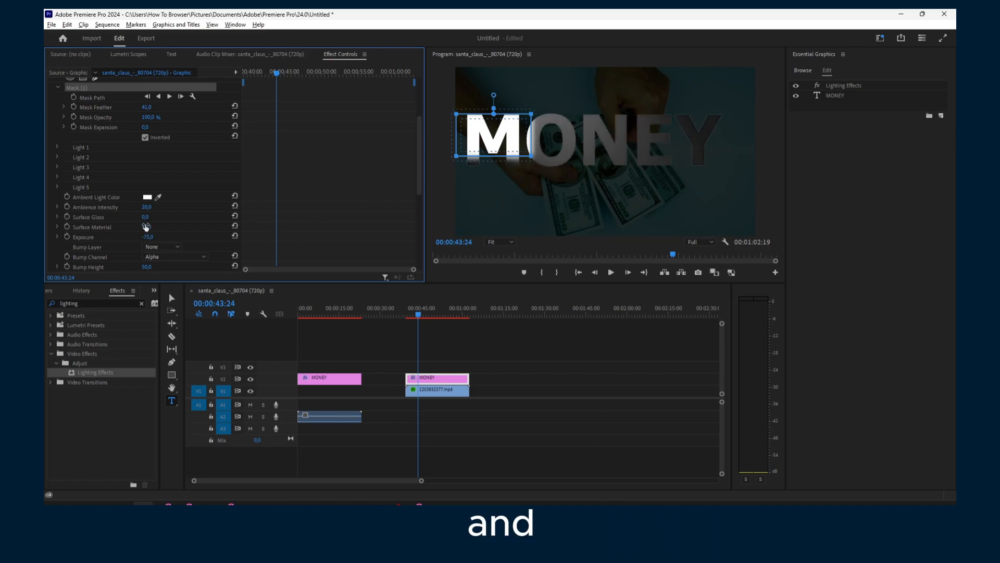
mouse_move(141, 217)
left_mouse_down()
mouse_move(172, 209)
mouse_move(152, 207)
left_mouse_up()
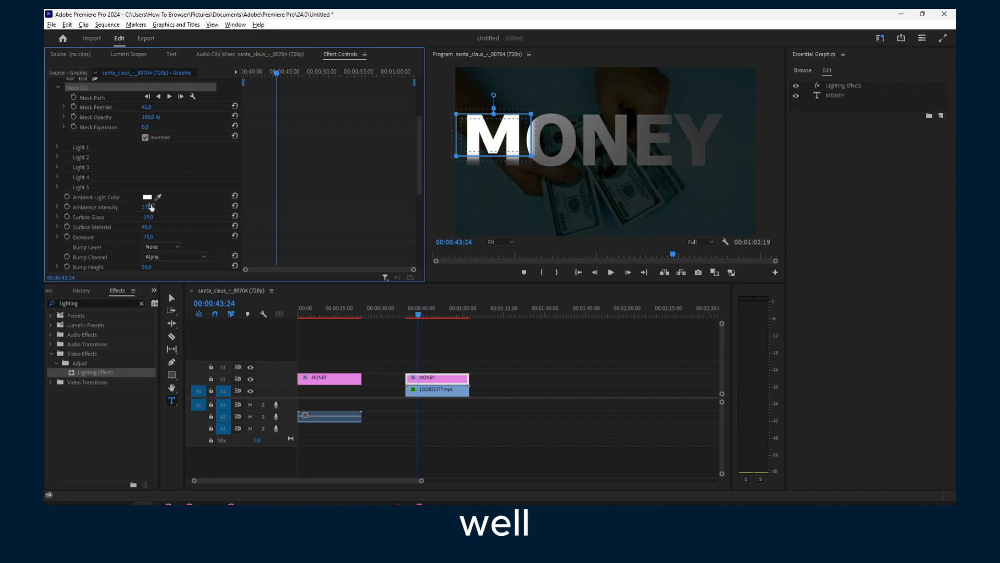
- Set the mask's feather to 53 and opacity to 96%, and rotate the mask into a tilted upright position over the letter M
scroll(152, 208, "down", 3)
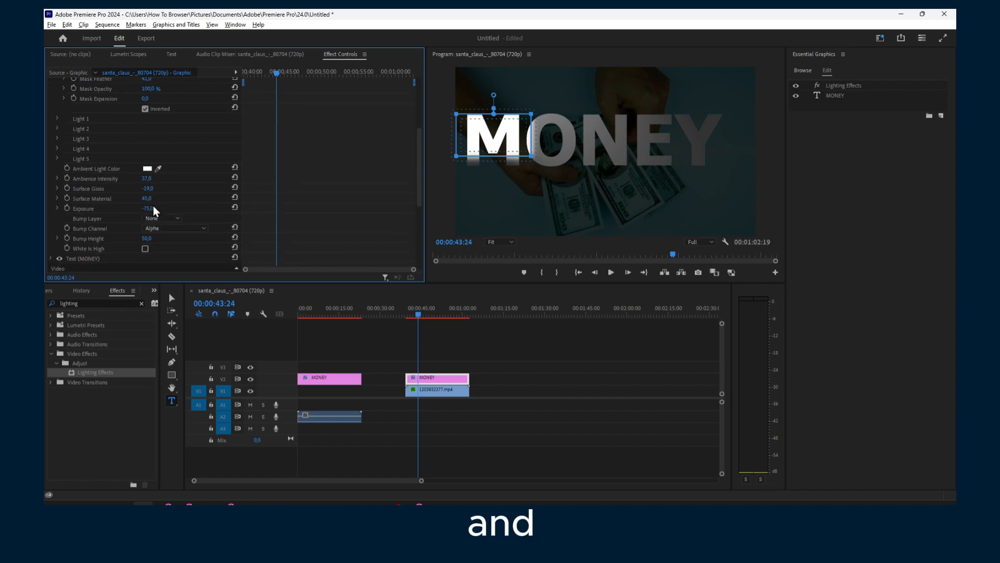
scroll(153, 205, "up", 5)
scroll(154, 205, "up", 5)
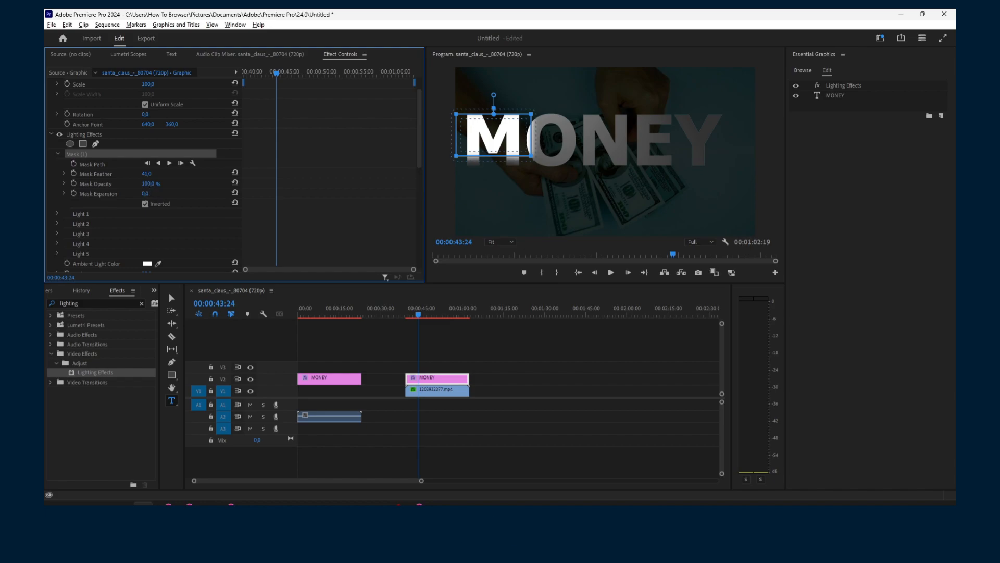
mouse_move(149, 184)
left_mouse_down()
mouse_move(130, 184)
mouse_move(151, 174)
left_mouse_up()
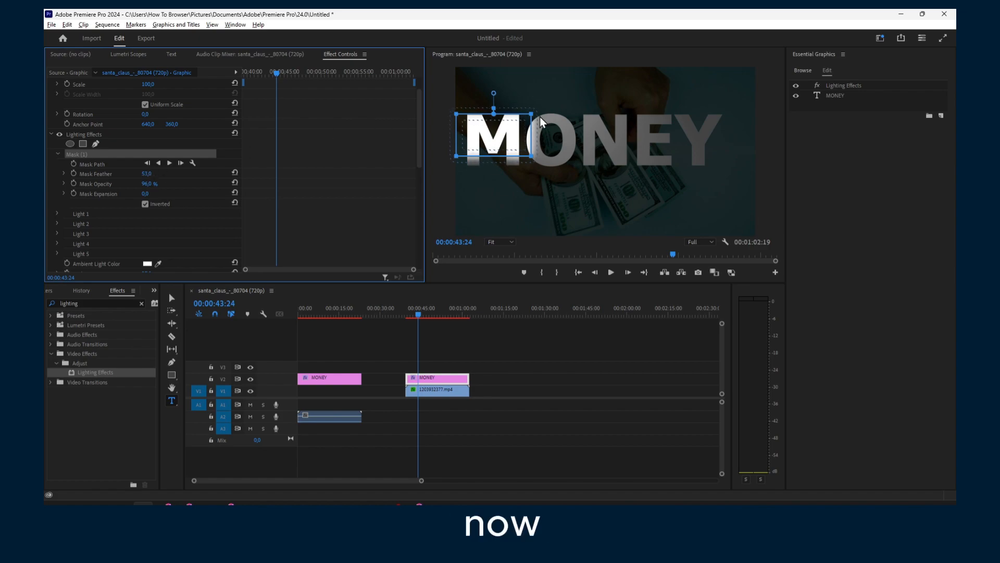
left_click_drag(535, 108, 483, 95)
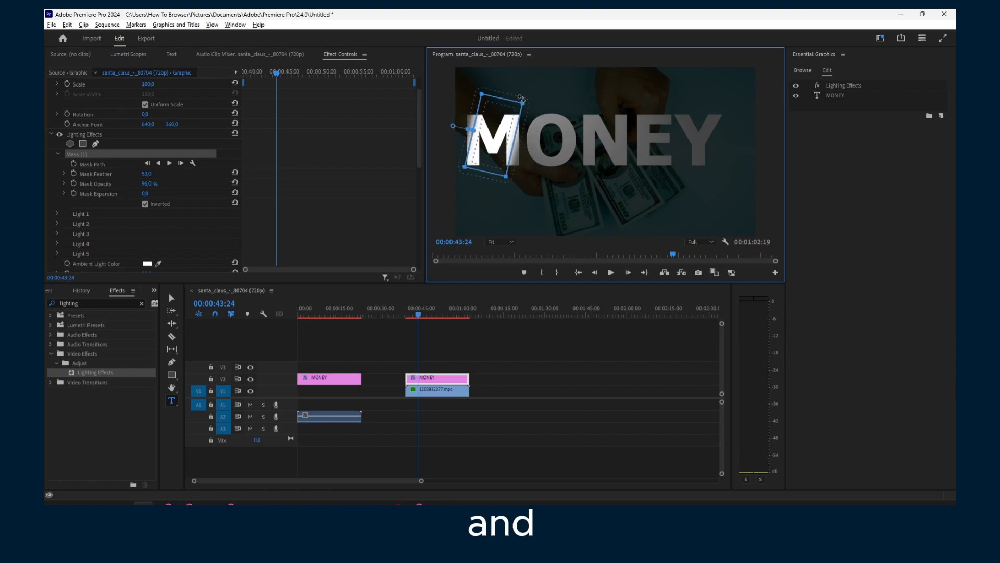
- Reshape the Lighting Effects mask by moving its corner points into a narrow slanted beam across the letter M
left_click_drag(518, 94, 505, 112)
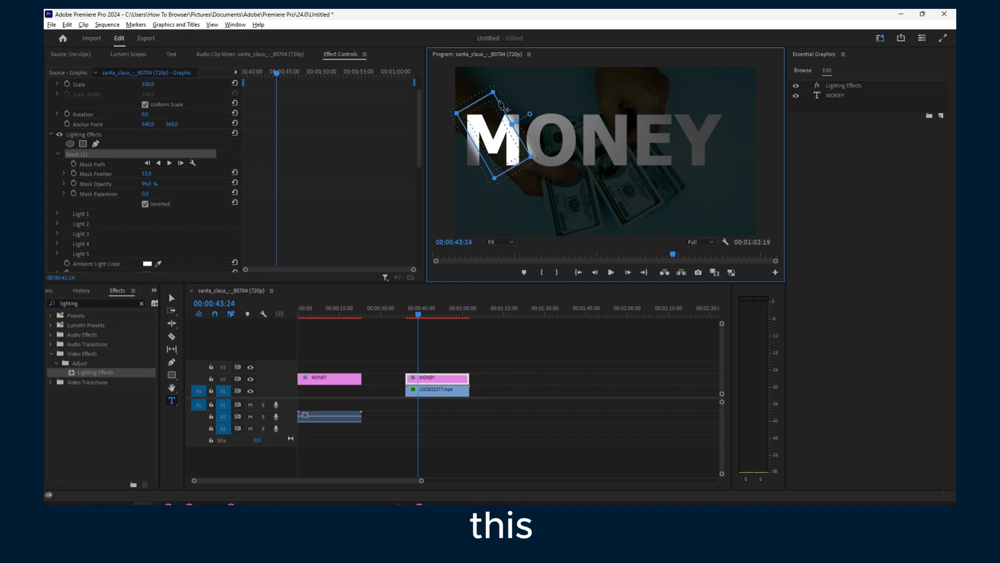
left_click_drag(493, 92, 477, 95)
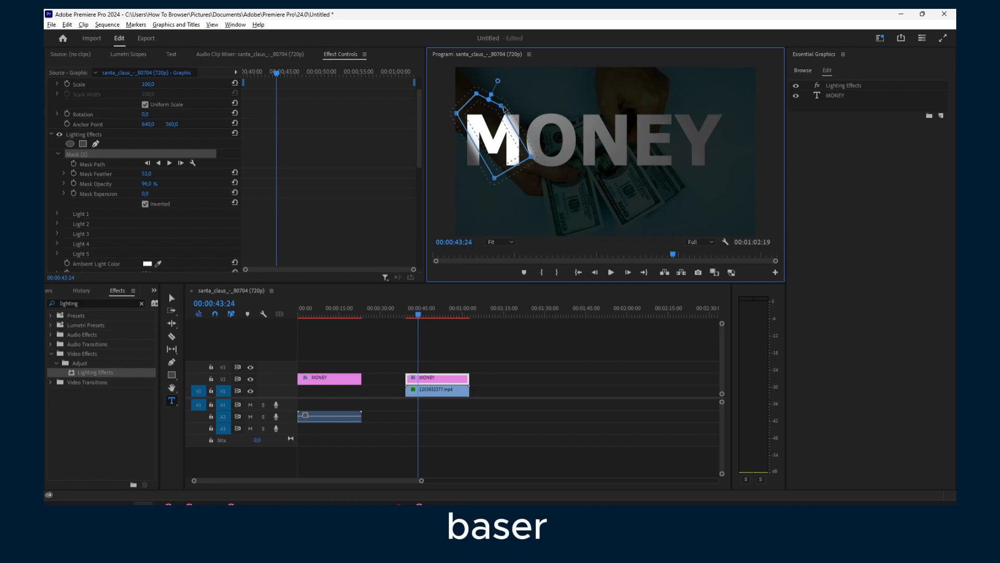
left_click_drag(502, 106, 502, 111)
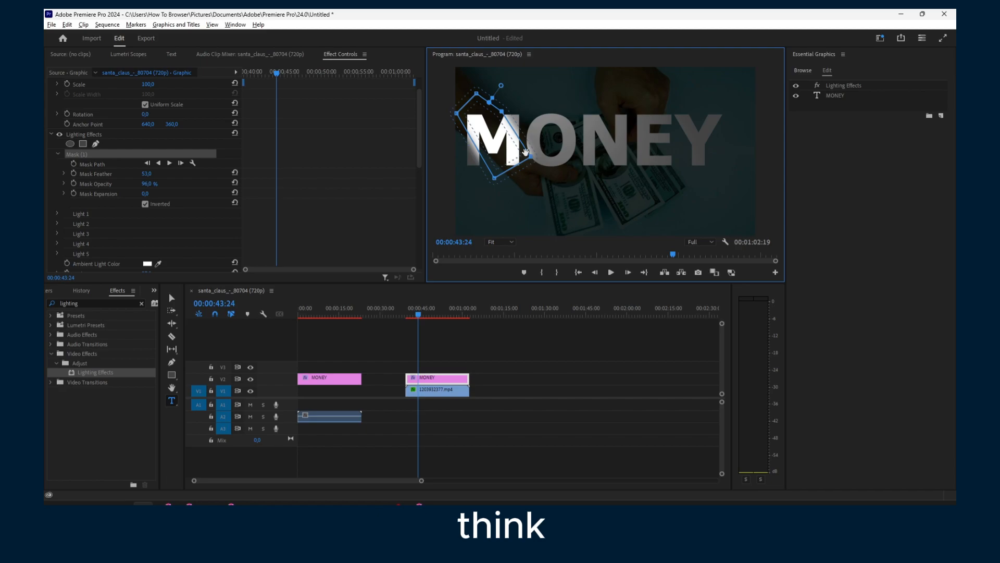
left_click_drag(530, 155, 500, 188)
left_click_drag(457, 113, 513, 111)
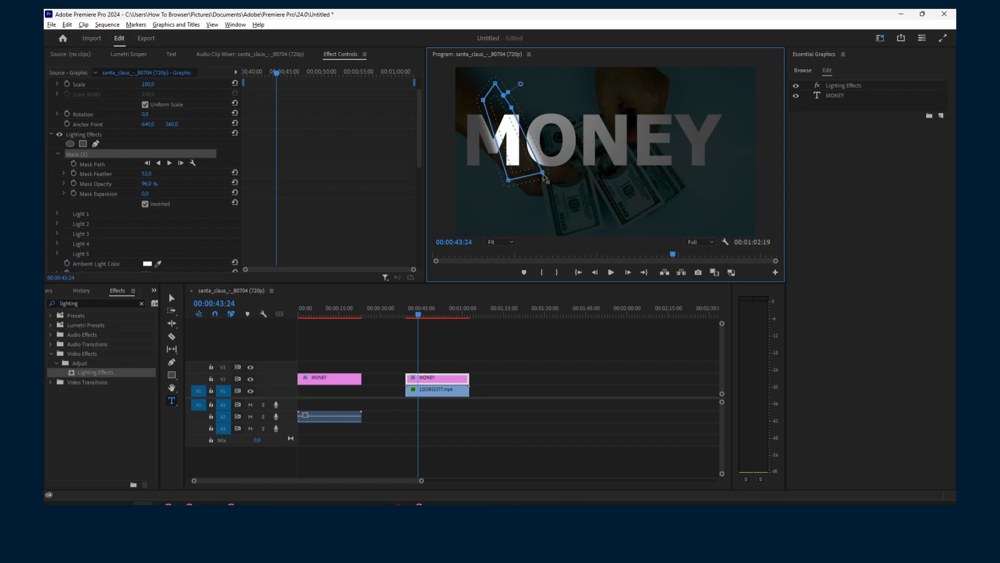
left_click_drag(542, 175, 539, 176)
- Set the mask's feather to 91 and move the mask off the title, just before the letter M
left_click_drag(147, 174, 167, 174)
left_click_drag(486, 132, 422, 136)
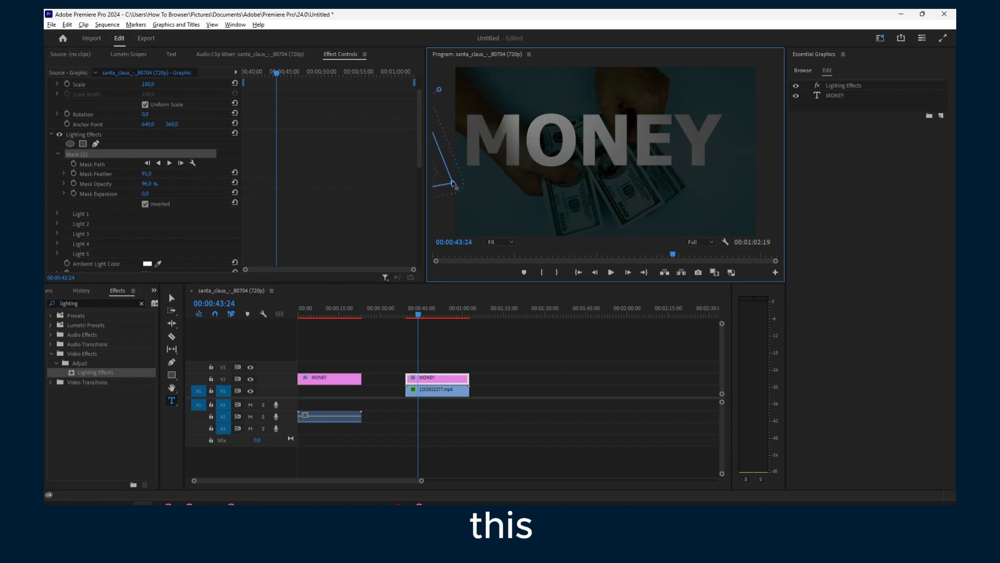
left_click_drag(420, 315, 408, 315)
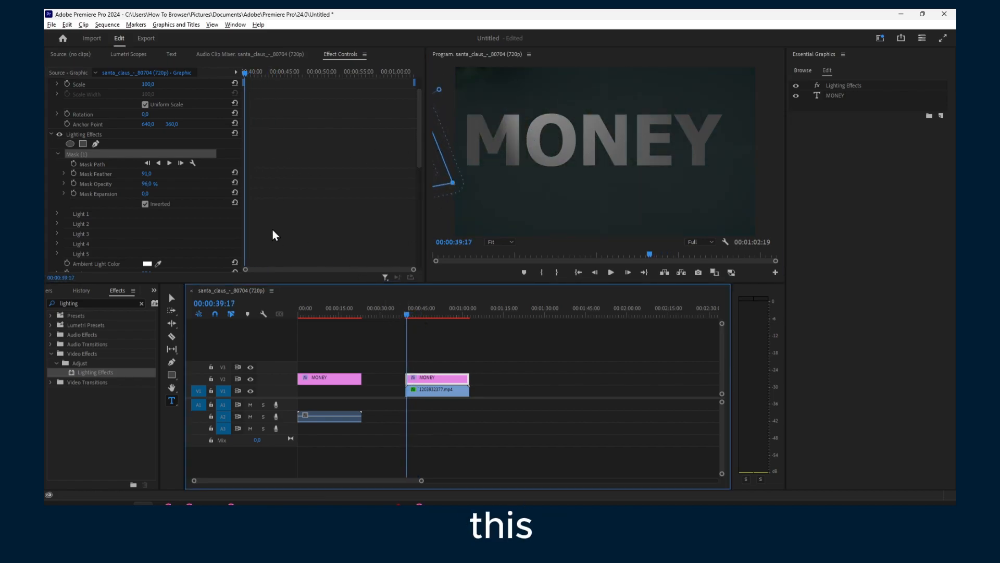
left_click(72, 164)
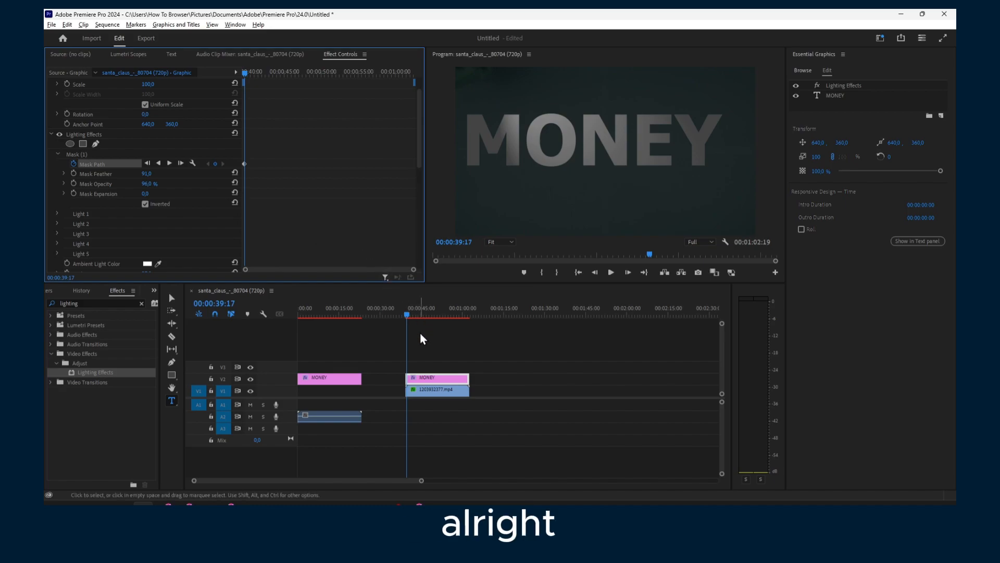
mouse_move(408, 318)
left_mouse_down()
mouse_move(496, 316)
mouse_move(408, 318)
left_mouse_up()
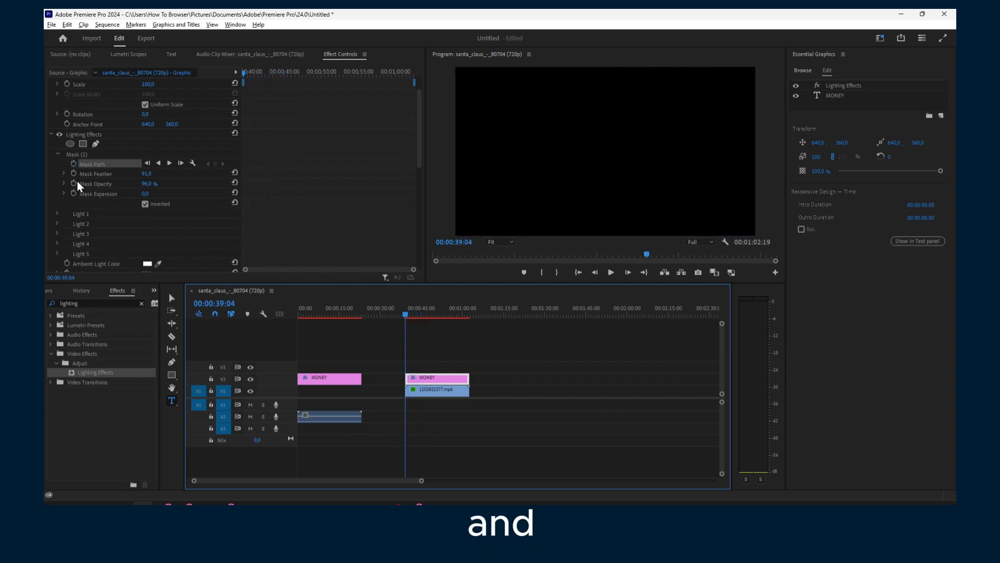
left_click(78, 154)
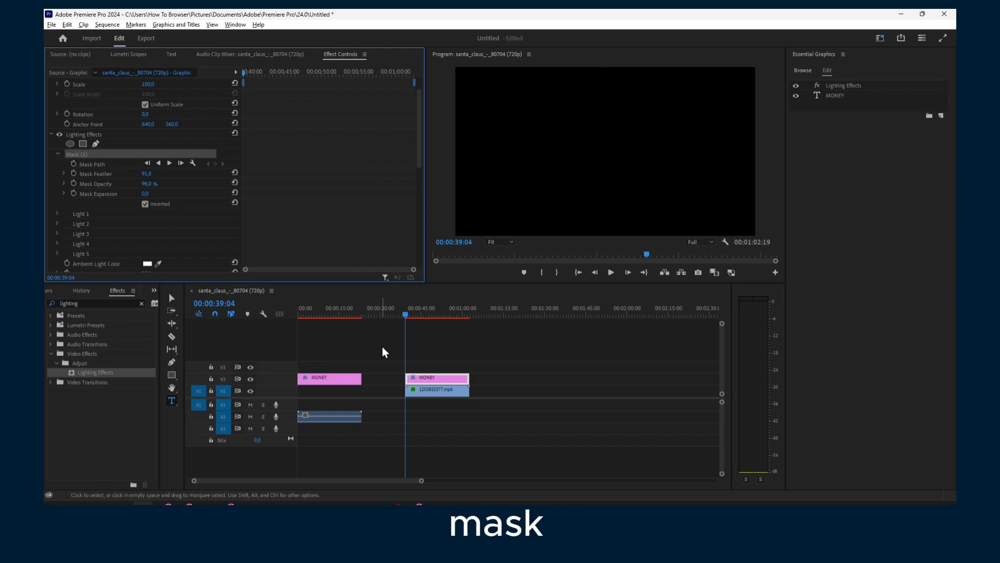
left_click_drag(405, 315, 424, 315)
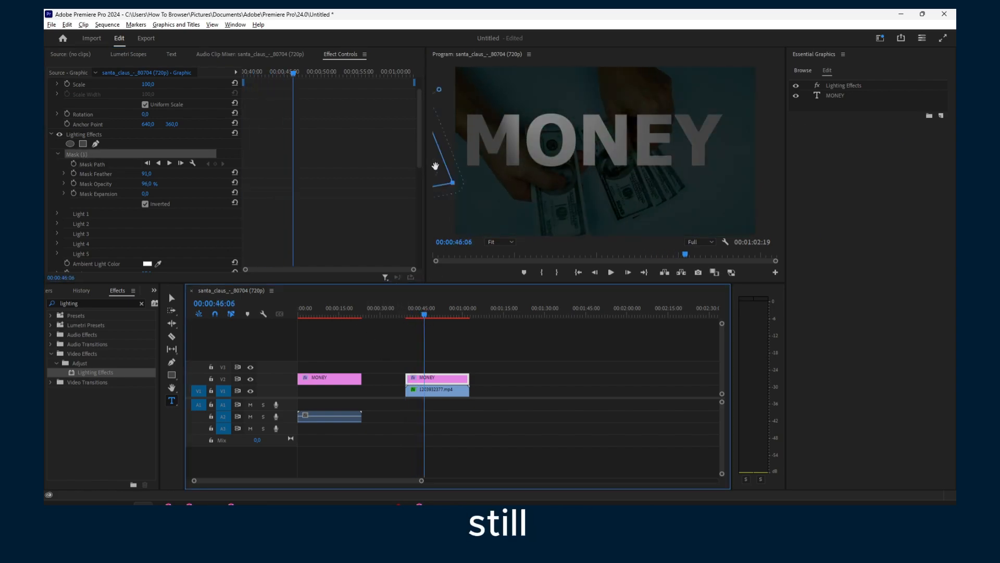
left_click_drag(437, 172, 747, 179)
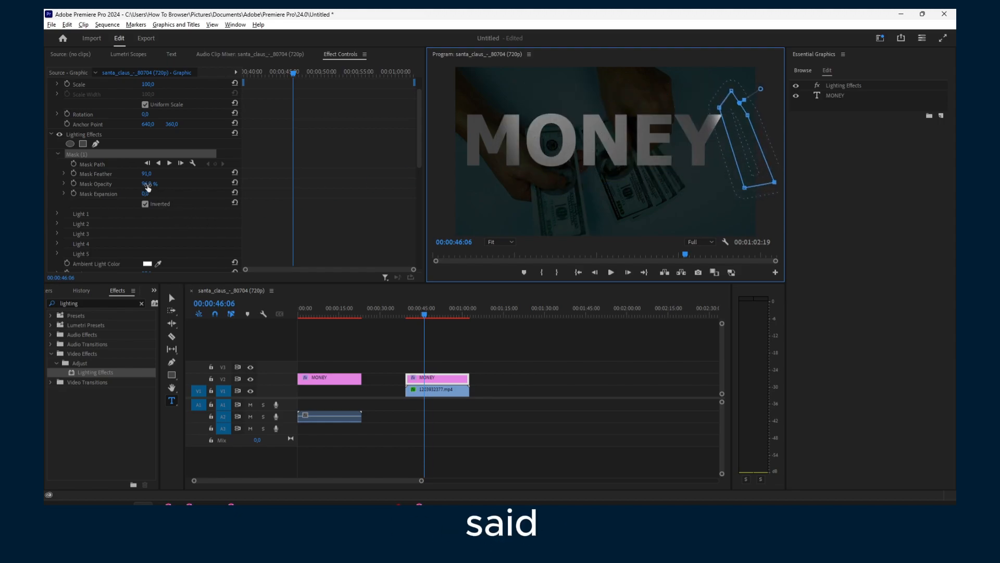
- Set the mask's expansion to 22 and opacity to 94%, with ambience intensity 100, surface gloss -5, surface material 45 and exposure -100
left_click_drag(145, 193, 152, 193)
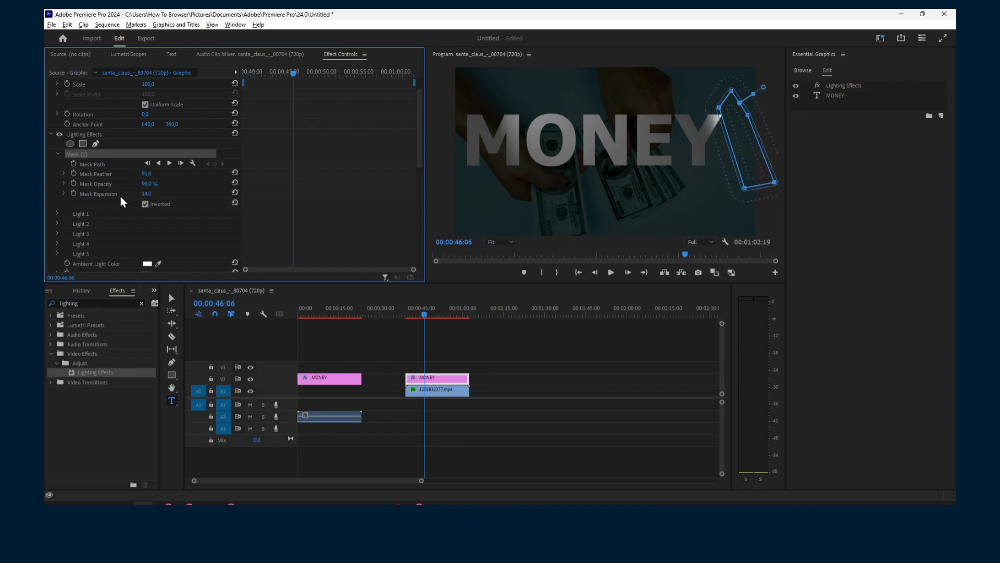
scroll(120, 196, "down", 3)
mouse_move(148, 227)
left_mouse_down()
mouse_move(133, 226)
mouse_move(147, 226)
mouse_move(146, 256)
mouse_move(138, 257)
mouse_move(154, 236)
mouse_move(149, 225)
mouse_move(167, 226)
left_mouse_up()
mouse_move(146, 146)
left_mouse_down()
mouse_move(152, 151)
mouse_move(140, 136)
mouse_move(154, 136)
left_mouse_up()
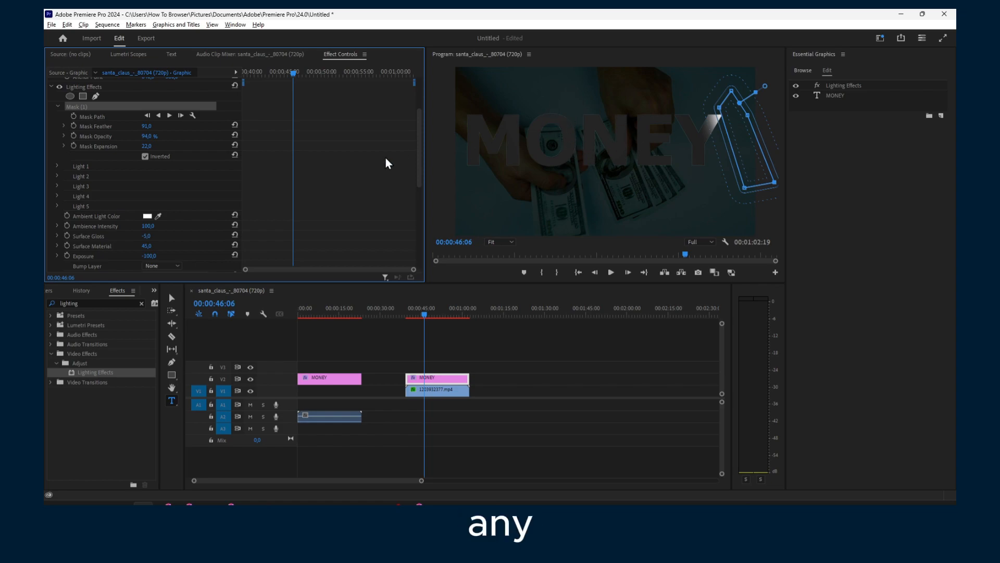
- Move the mask back to before the letter M and start Mask Path keyframing at 00:00:39:12
left_click_drag(750, 138, 425, 138)
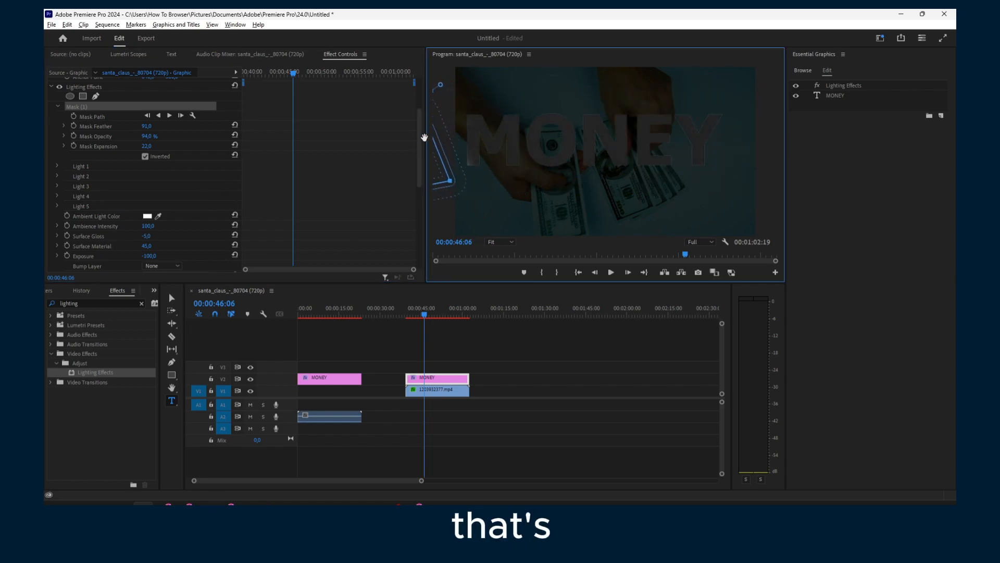
left_click_drag(417, 317, 406, 311)
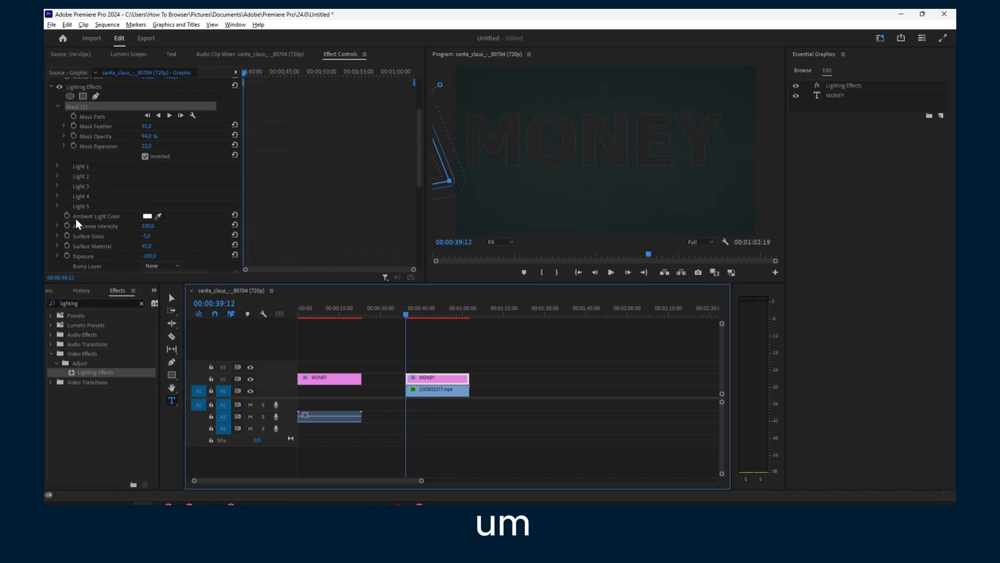
left_click(73, 116)
- Add a second Mask Path keyframe at 00:00:47:16 with the mask moved past the letter Y
left_click_drag(409, 315, 431, 317)
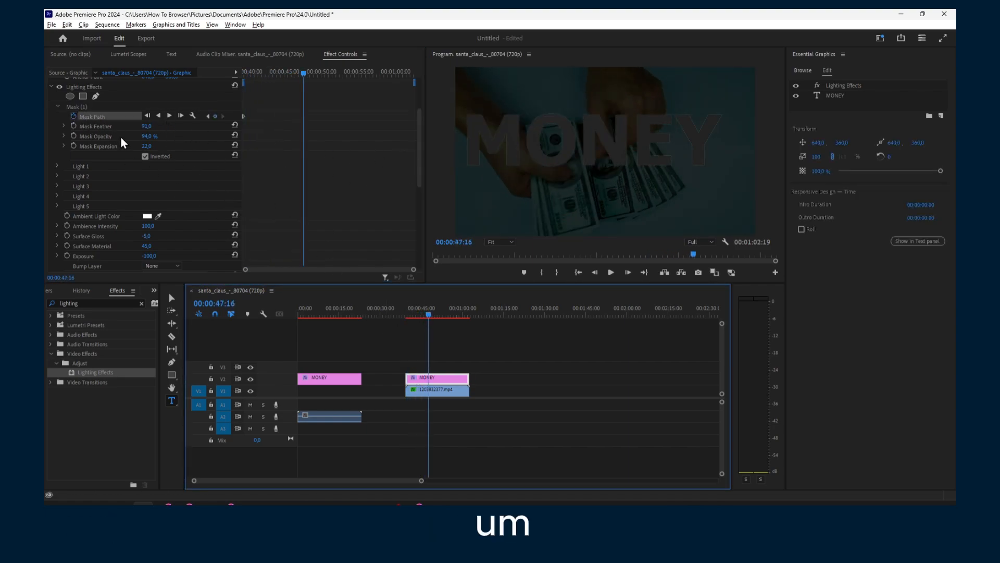
left_click(76, 107)
left_click_drag(437, 169, 788, 160)
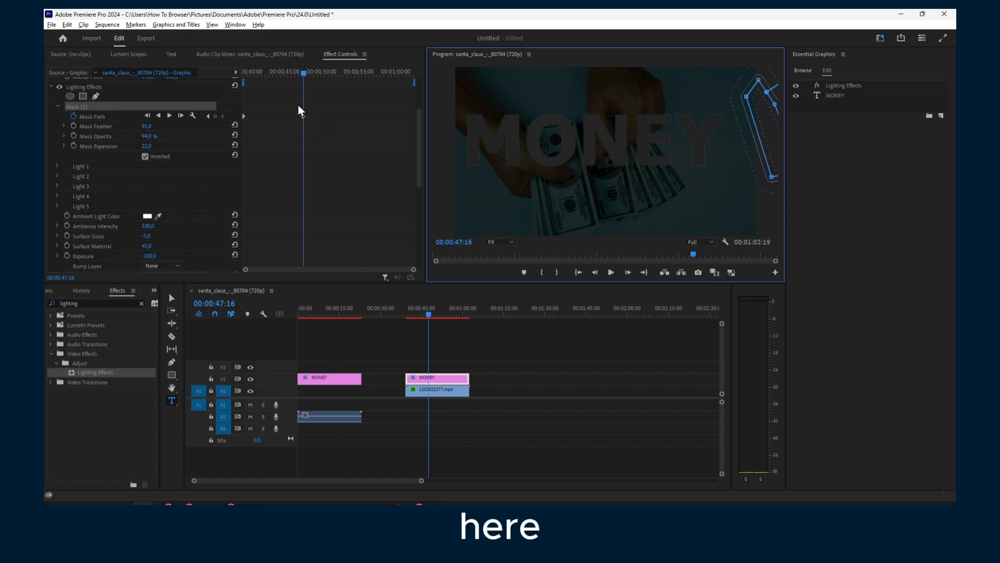
- Speed up the sweep by moving the second Mask Path keyframe close to the first, near 00:00:41, and preview it
left_click_drag(304, 73, 227, 75)
key("space")
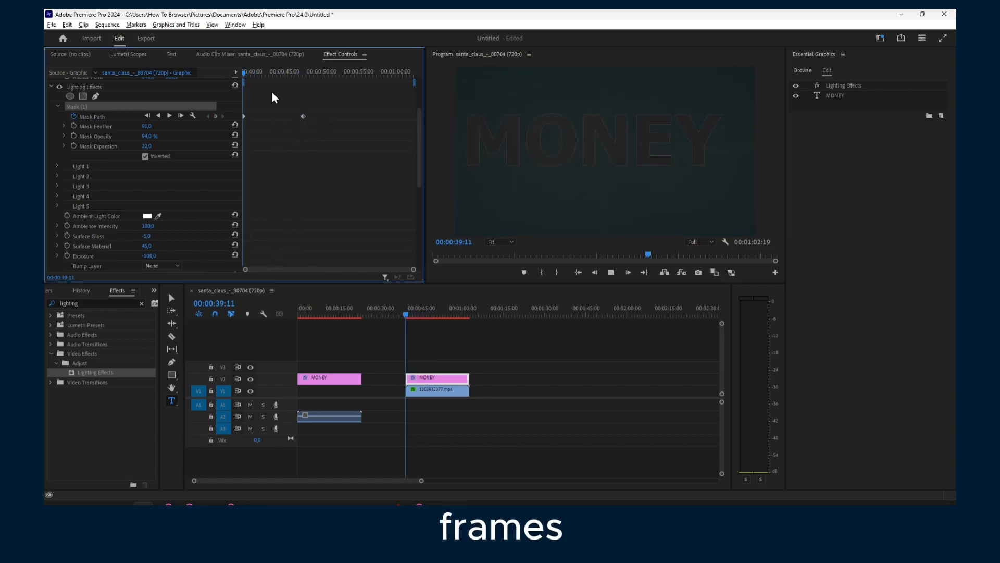
key("space")
left_click_drag(302, 115, 259, 117)
key("space")
key("space")
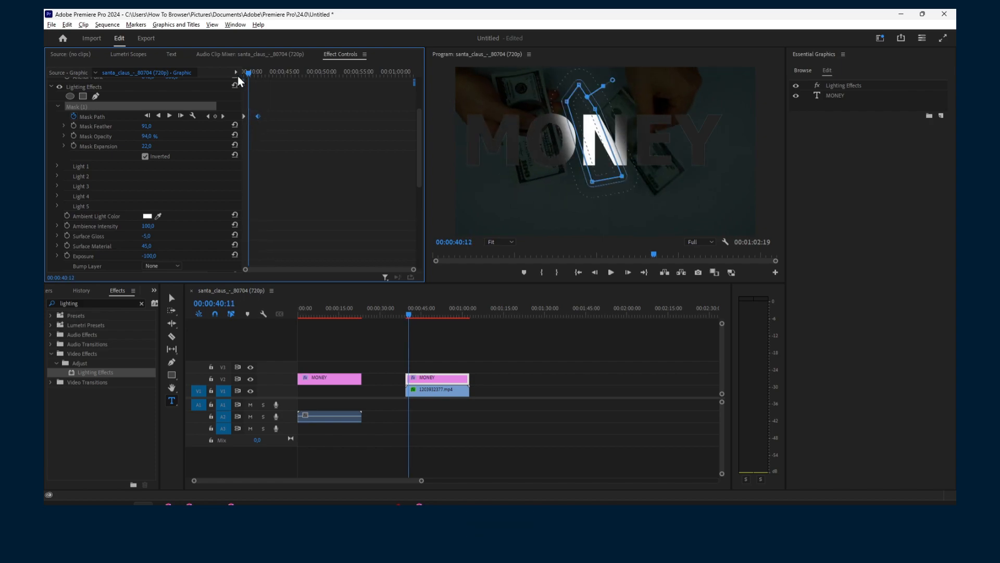
left_click_drag(250, 73, 240, 82)
key("space")
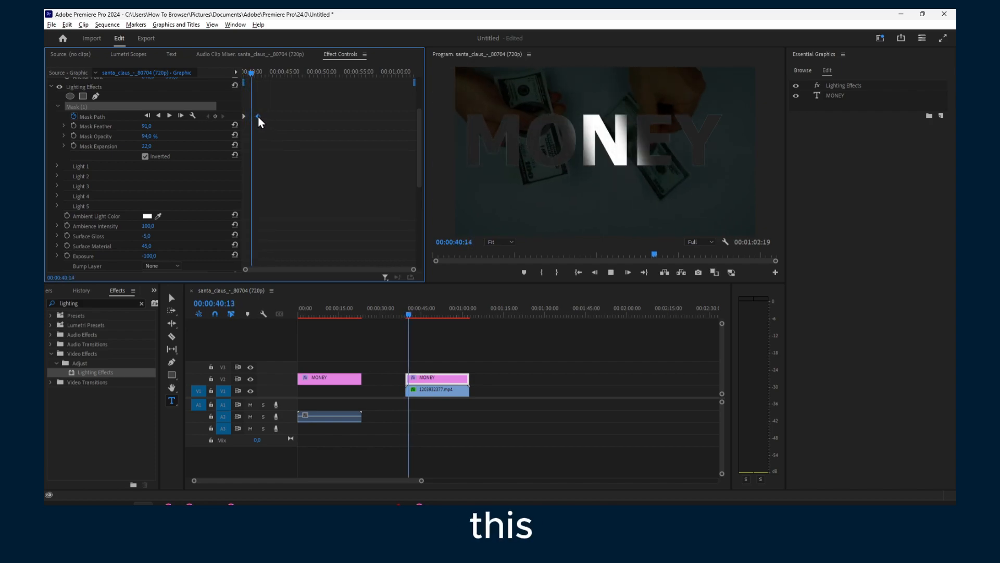
key("space")
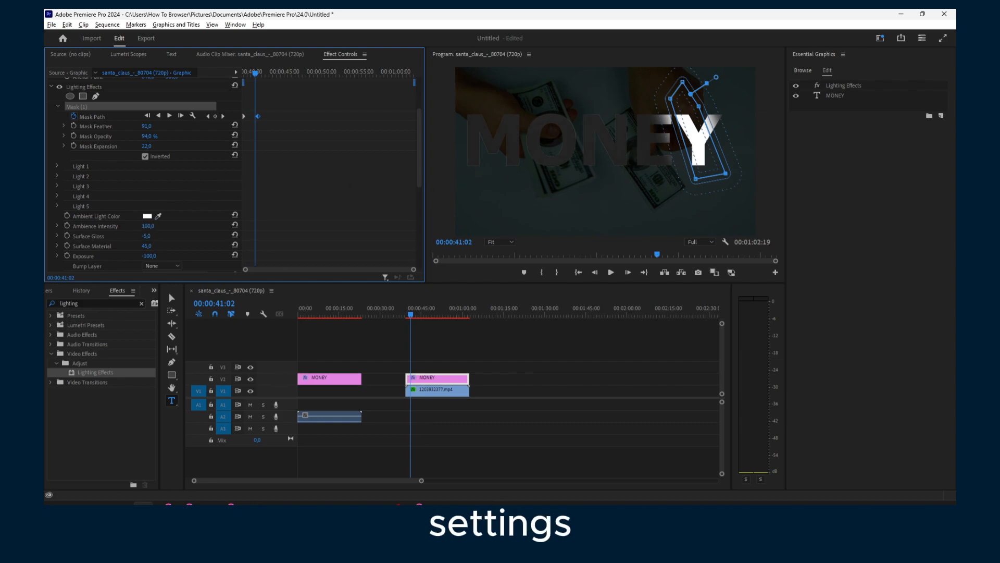
- Set the Lighting Effects exposure to -96, the mask's expansion to 9 and its opacity to 89%
left_click_drag(147, 256, 150, 256)
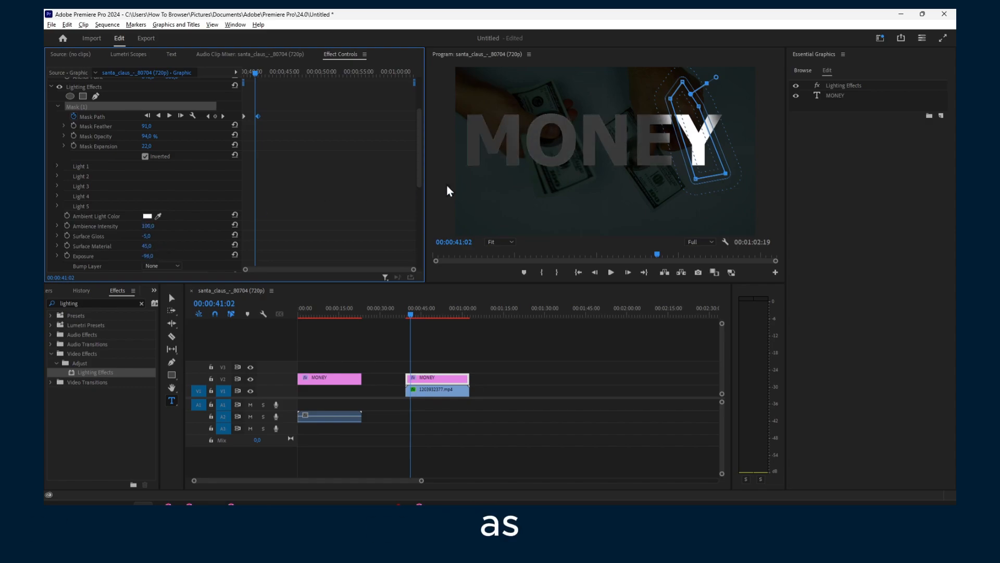
mouse_move(150, 146)
left_mouse_down()
mouse_move(139, 146)
mouse_move(154, 147)
mouse_move(147, 136)
left_mouse_up()
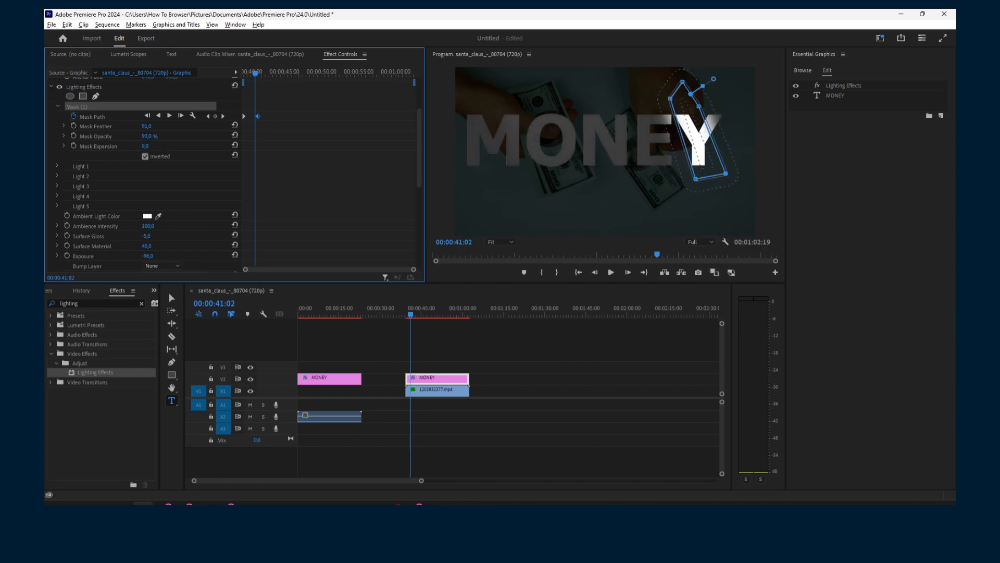
- Return to the start of the title, select both Mask Path keyframes and check their interpolation and easing options
left_click_drag(414, 311, 406, 312)
left_click_drag(277, 141, 221, 110)
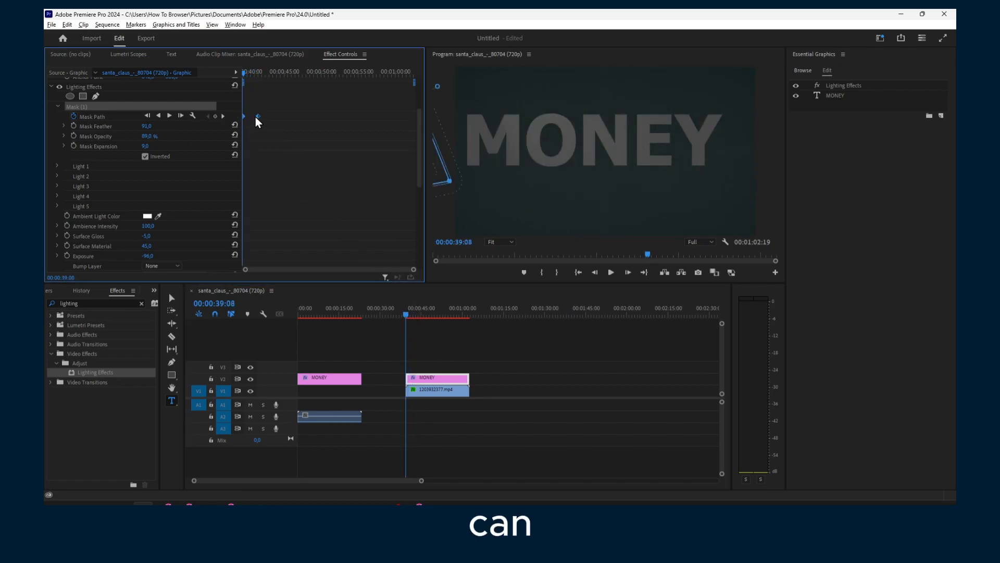
right_click(255, 117)
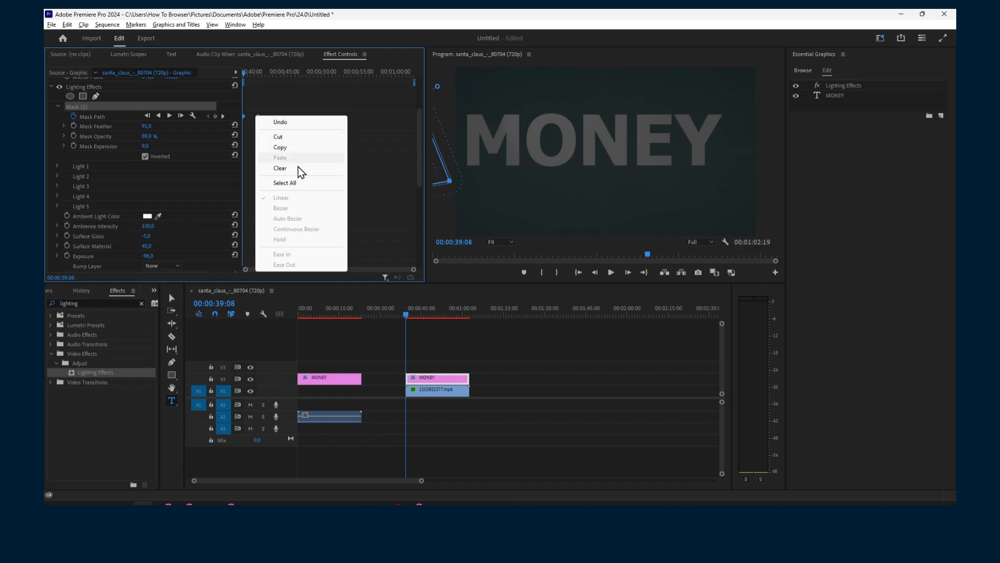
left_click(392, 155)
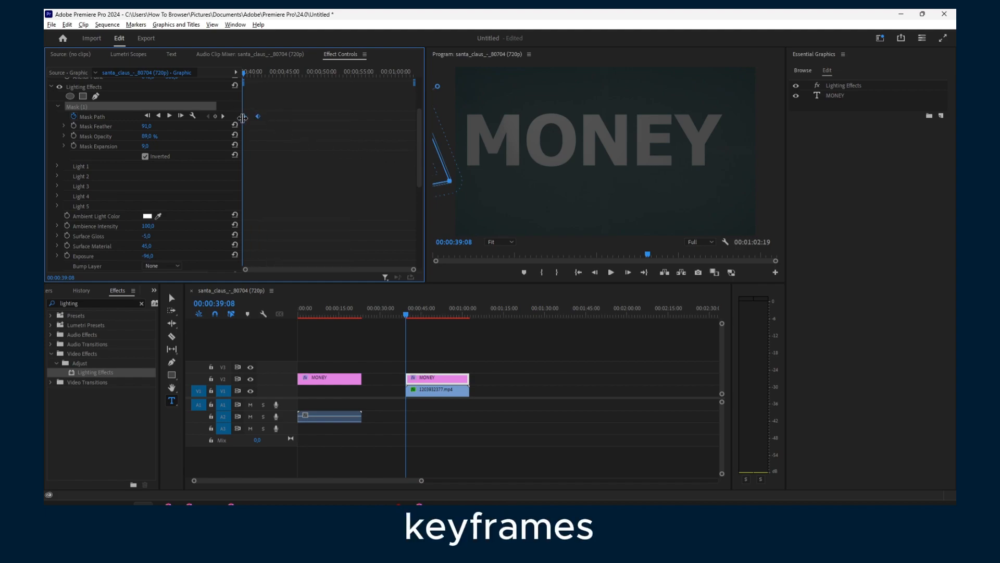
right_click(243, 118)
left_click(284, 121)
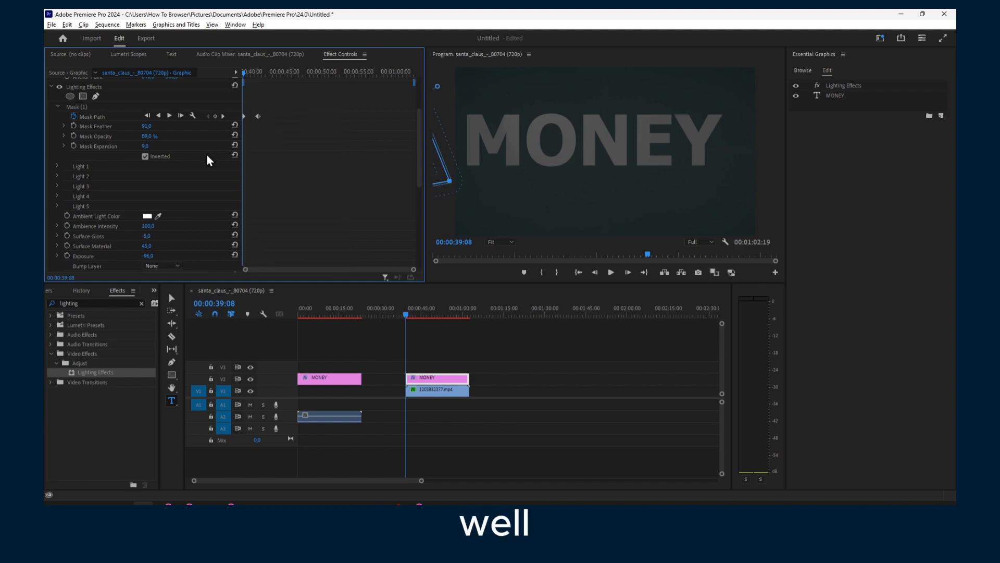
- Select both Mask Path keyframes and play back the light sweep across the title
left_click_drag(269, 125, 217, 108)
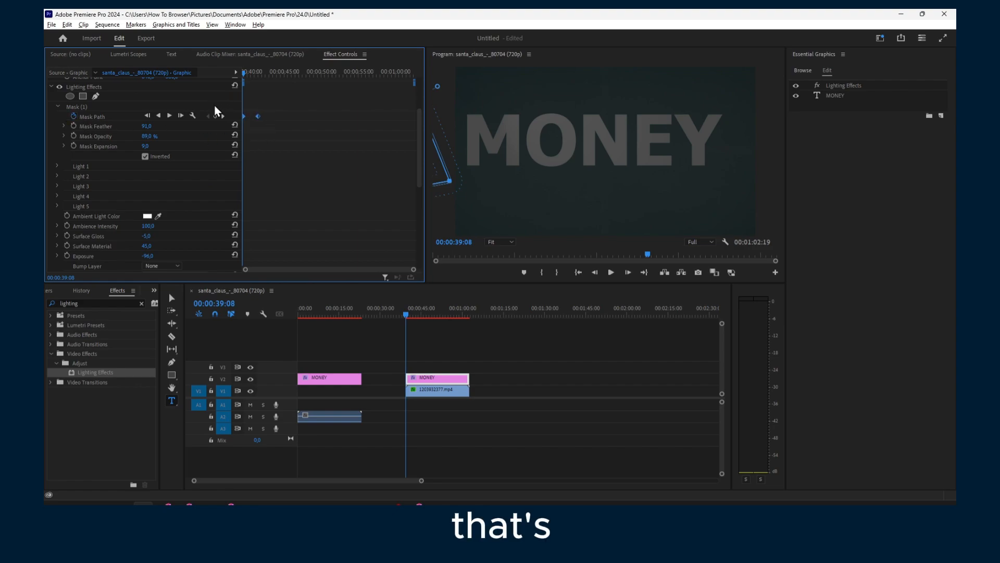
key("space")
key("space")
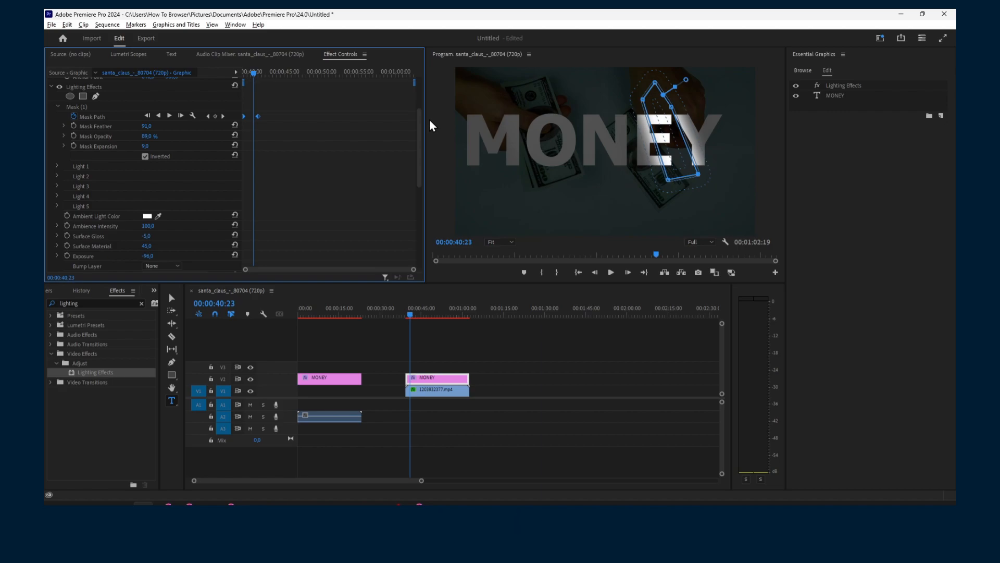